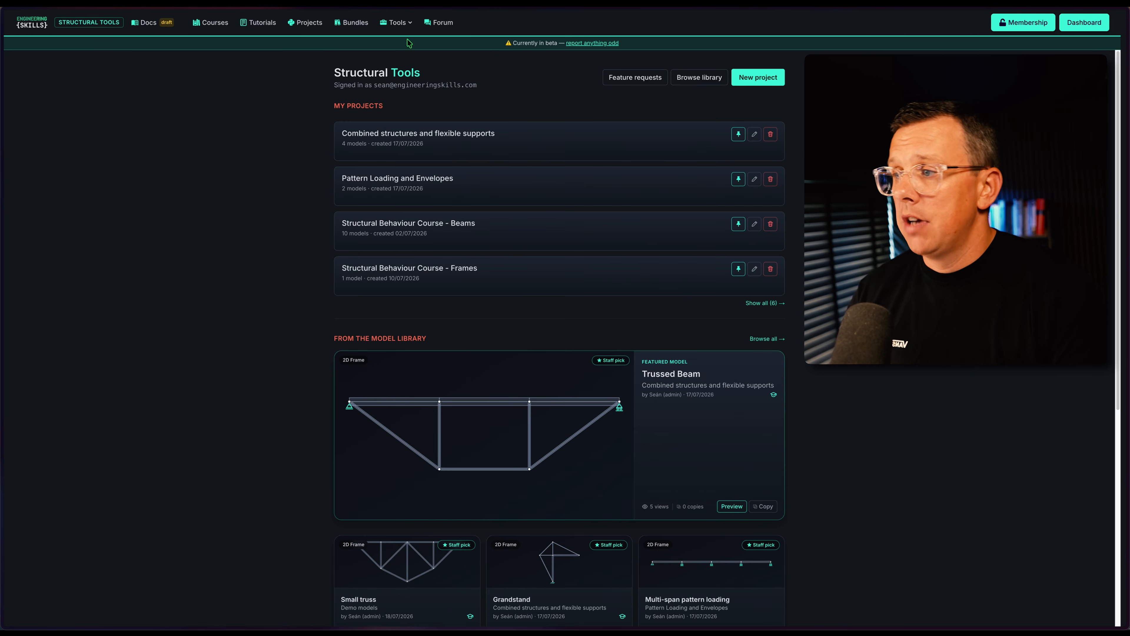
- Review the models in the "Combined structures and flexible supports" project and return to the project list
left_click(403, 25)
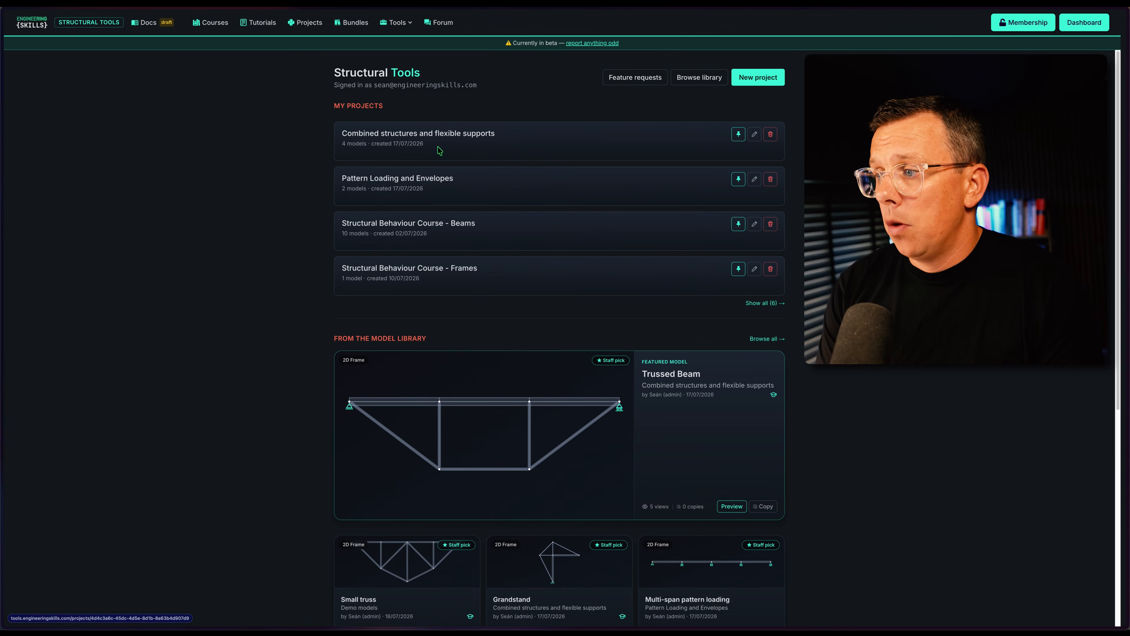
left_click(479, 137)
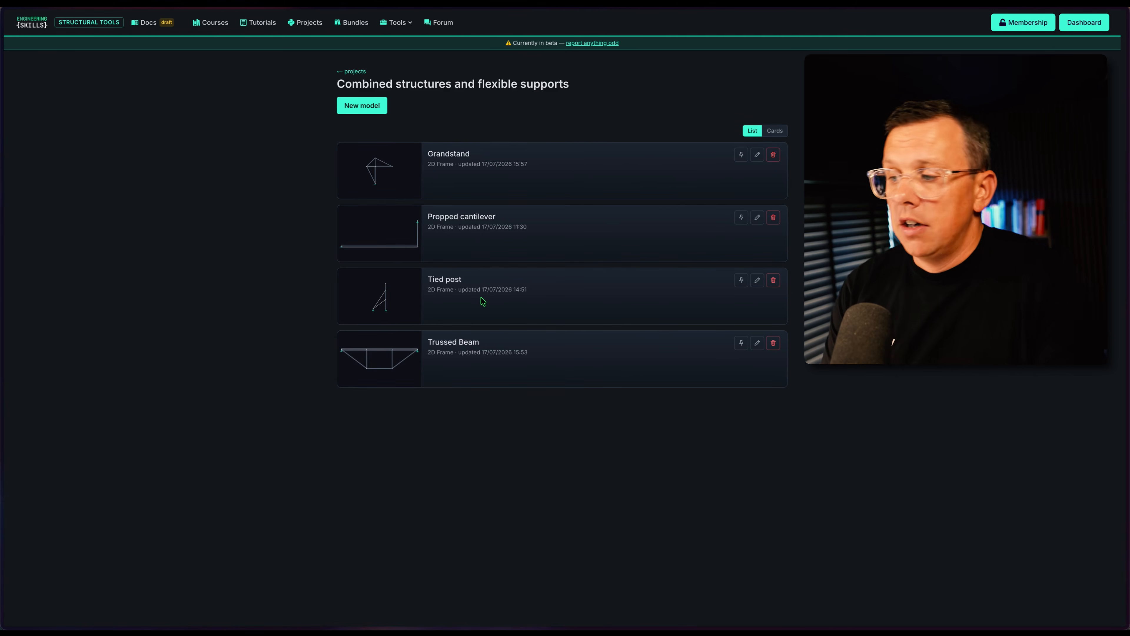
left_click(351, 71)
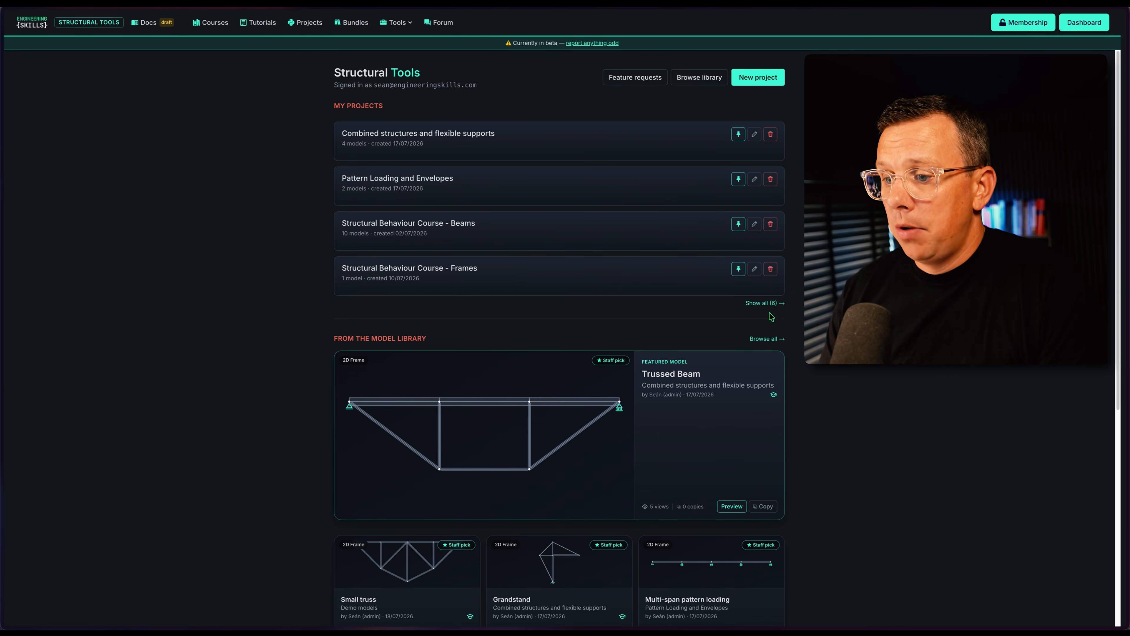
- Expand the project list to view every project, and collapse it again
left_click(770, 303)
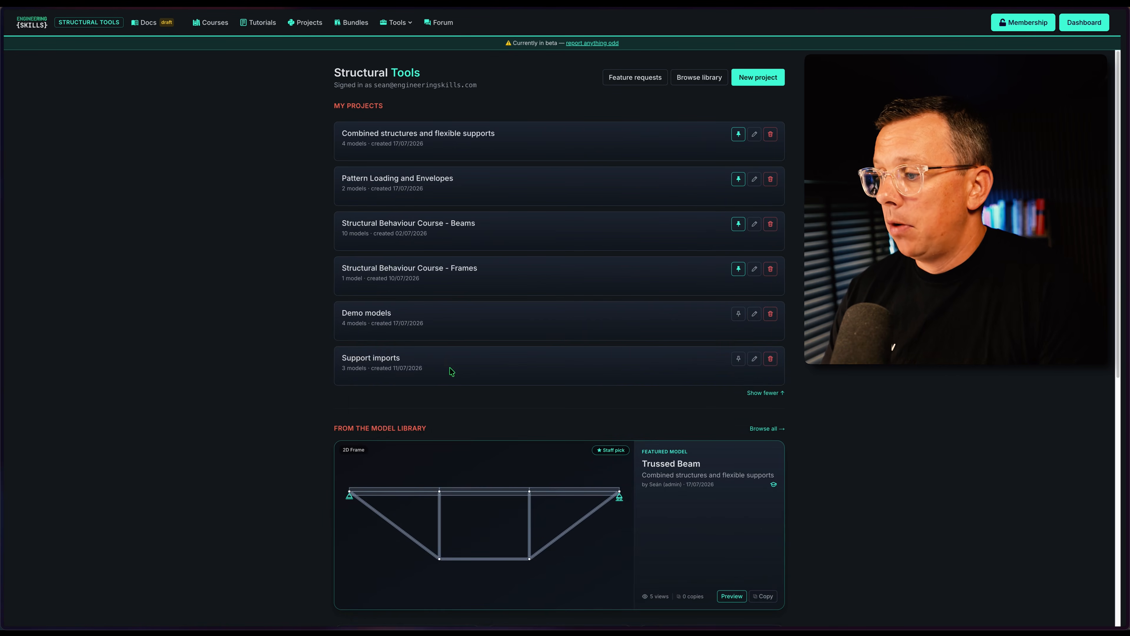
scroll(753, 326, "down", 1)
scroll(753, 327, "down", 1)
left_click(765, 313)
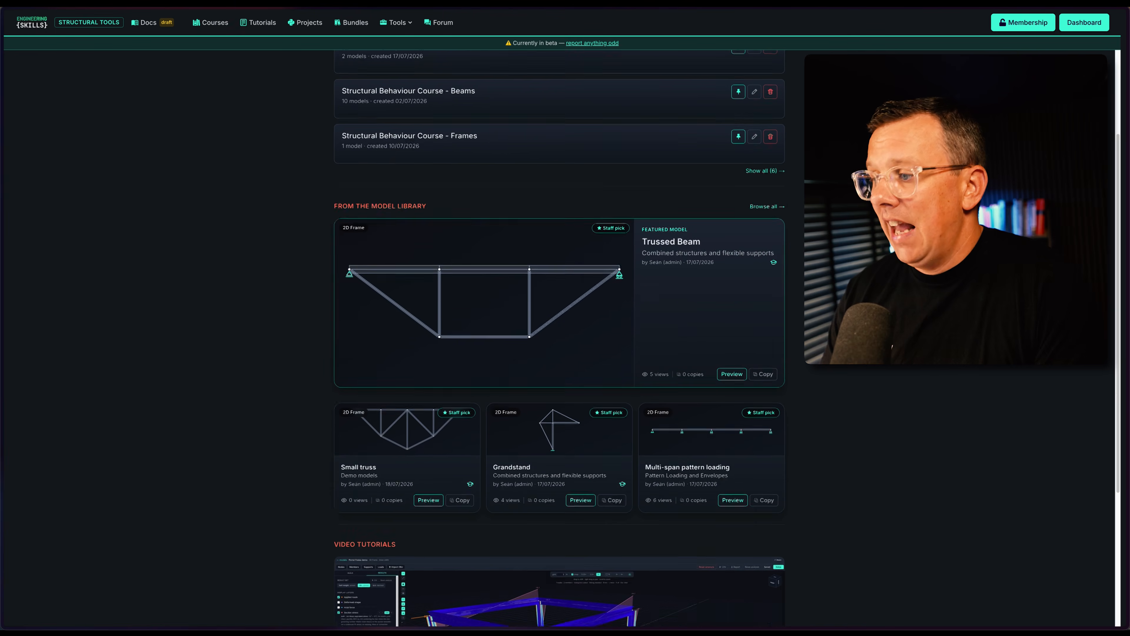
- Browse the shared model library, return to the projects page and look over its video tutorials section
scroll(473, 188, "down", 2)
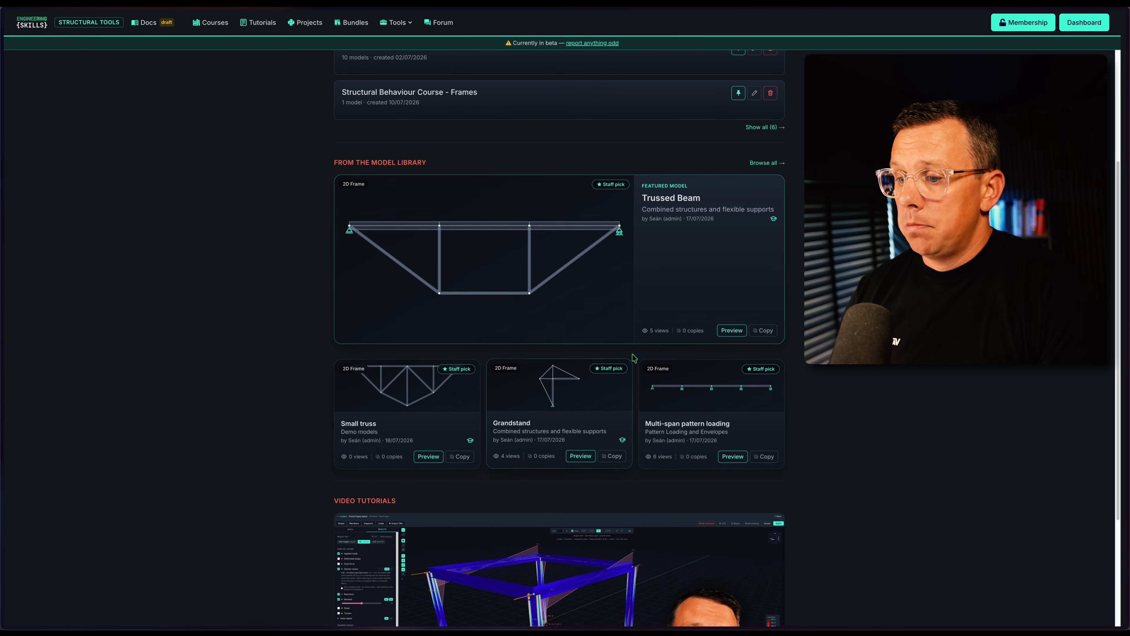
left_click(769, 167)
scroll(784, 497, "down", 1)
scroll(359, 214, "down", 1)
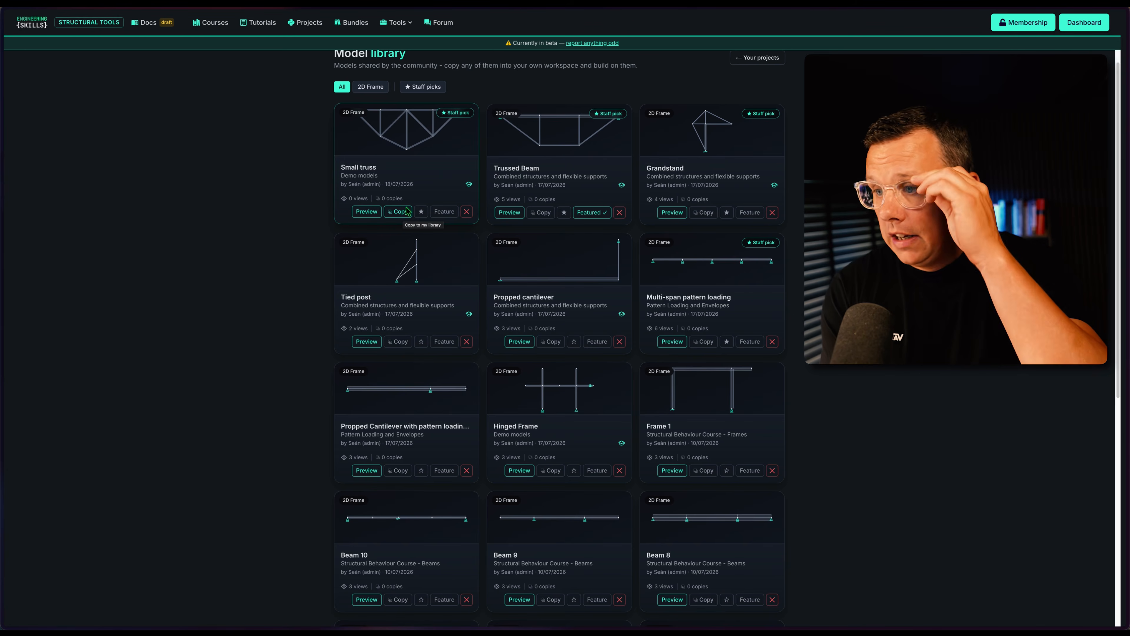
left_click(756, 58)
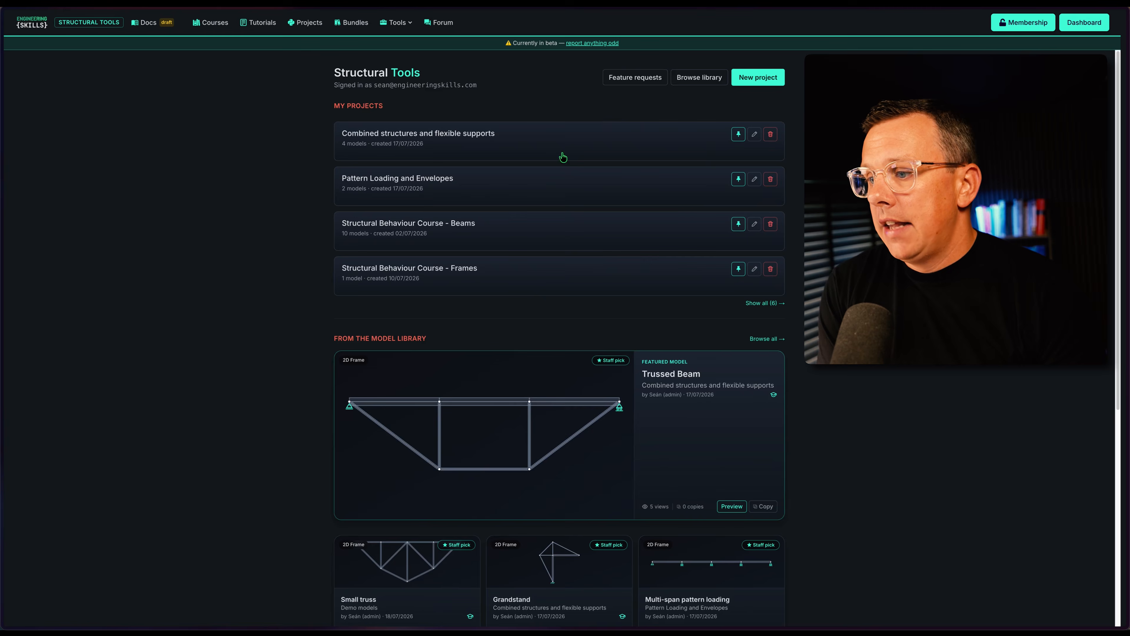
scroll(702, 270, "down", 8)
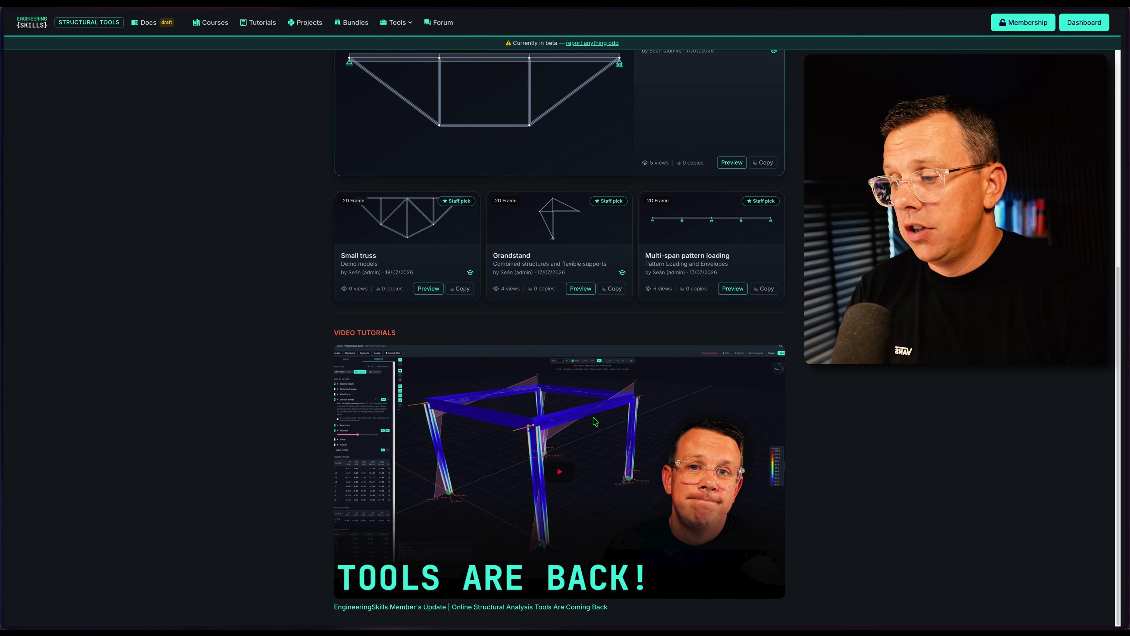
scroll(534, 316, "up", 8)
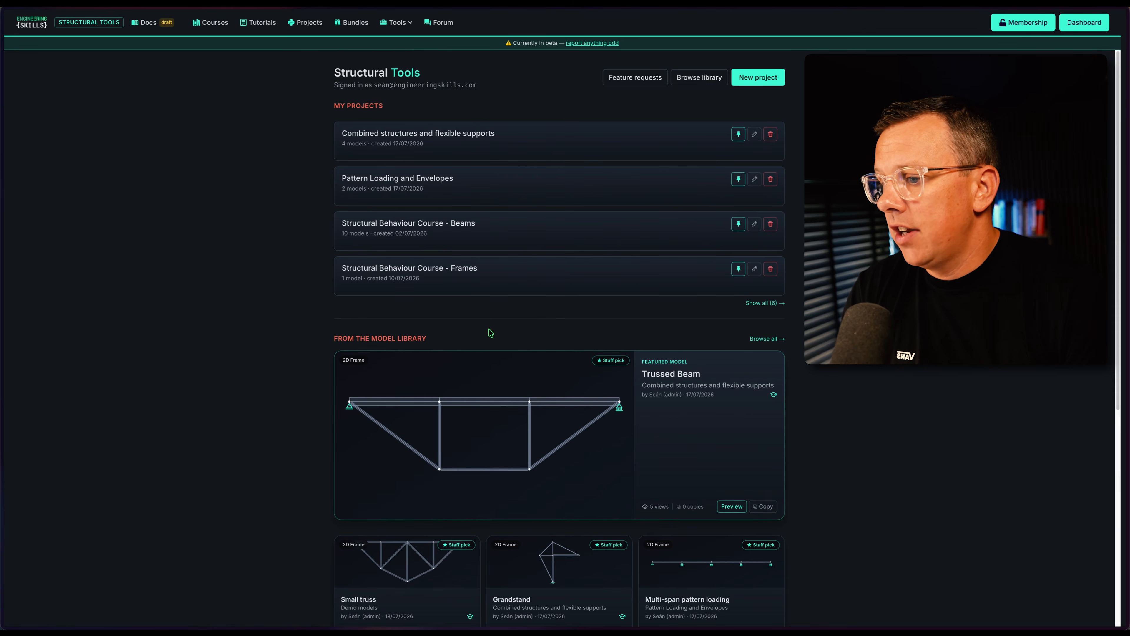
- Open the Small truss model from the Demo models project
left_click(765, 303)
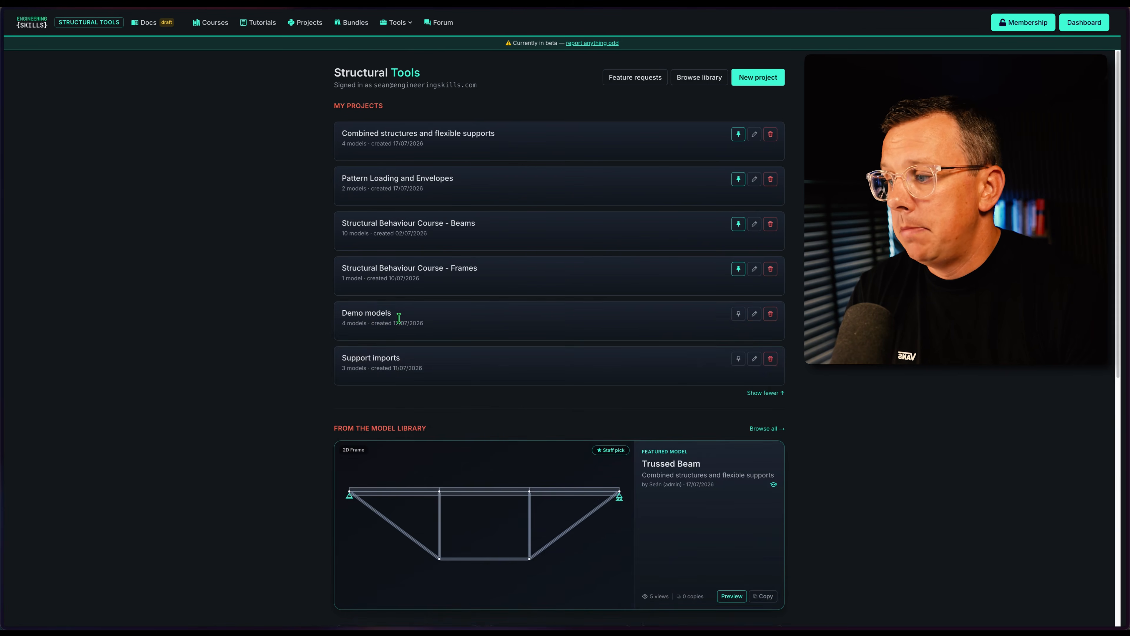
left_click(374, 316)
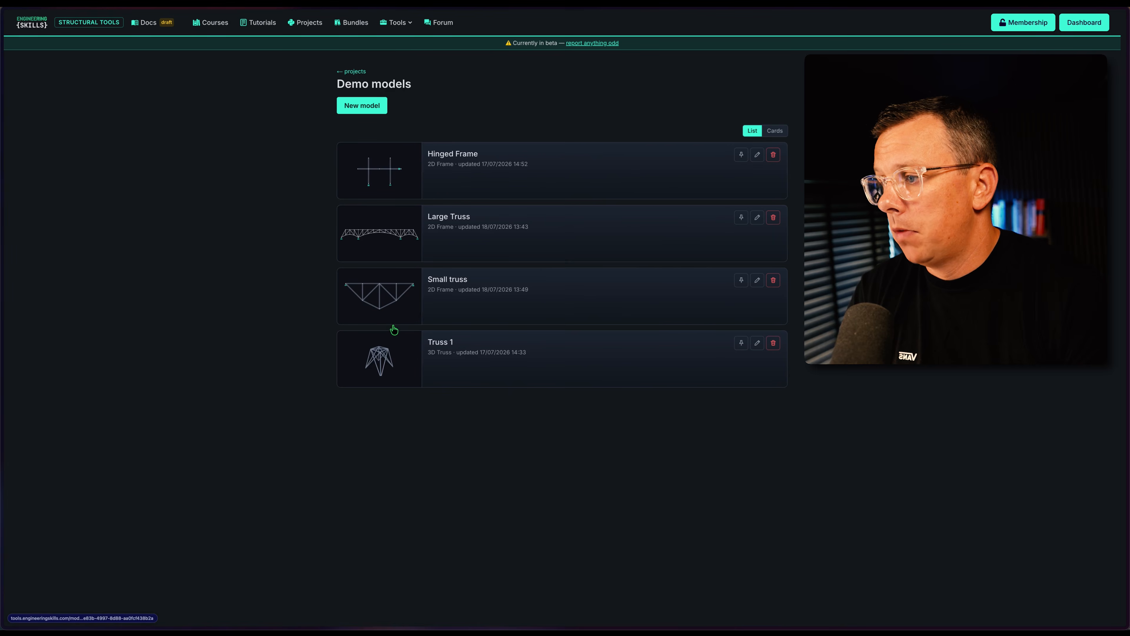
left_click(456, 284)
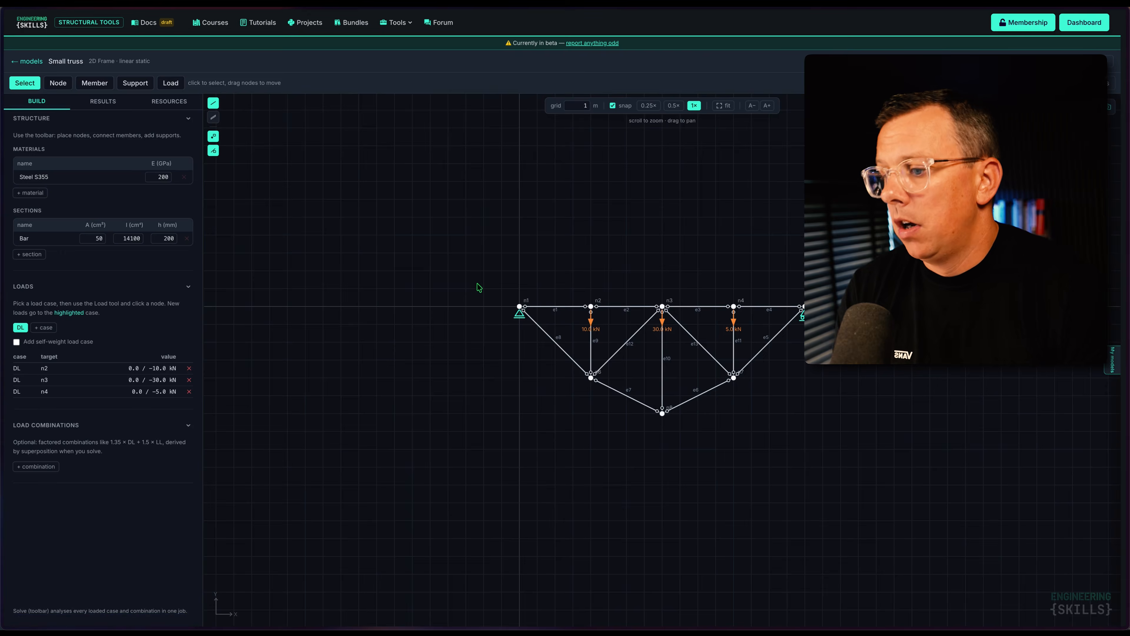
left_click(728, 105)
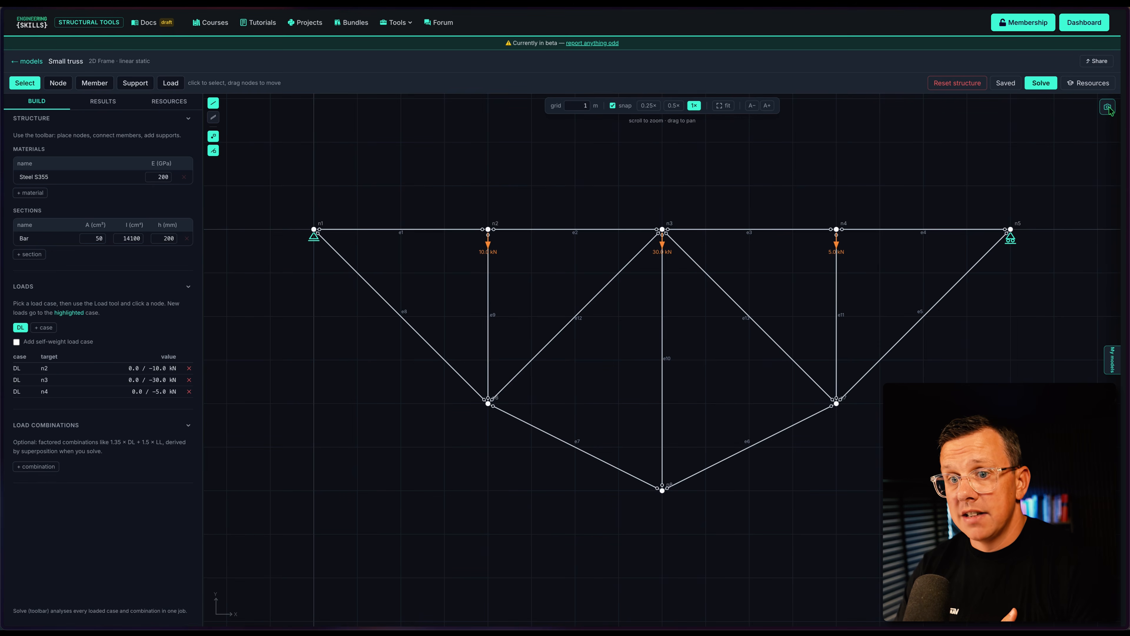
- Review the other models in the project and the Small truss's node, member, support and load tables
left_click(1113, 369)
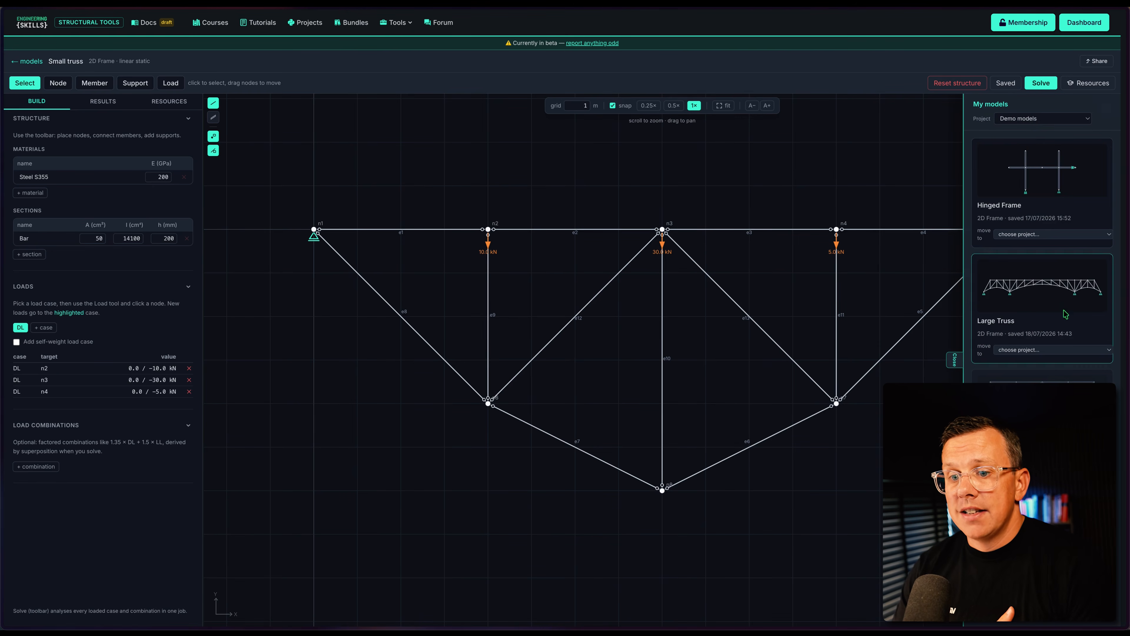
left_click(1039, 119)
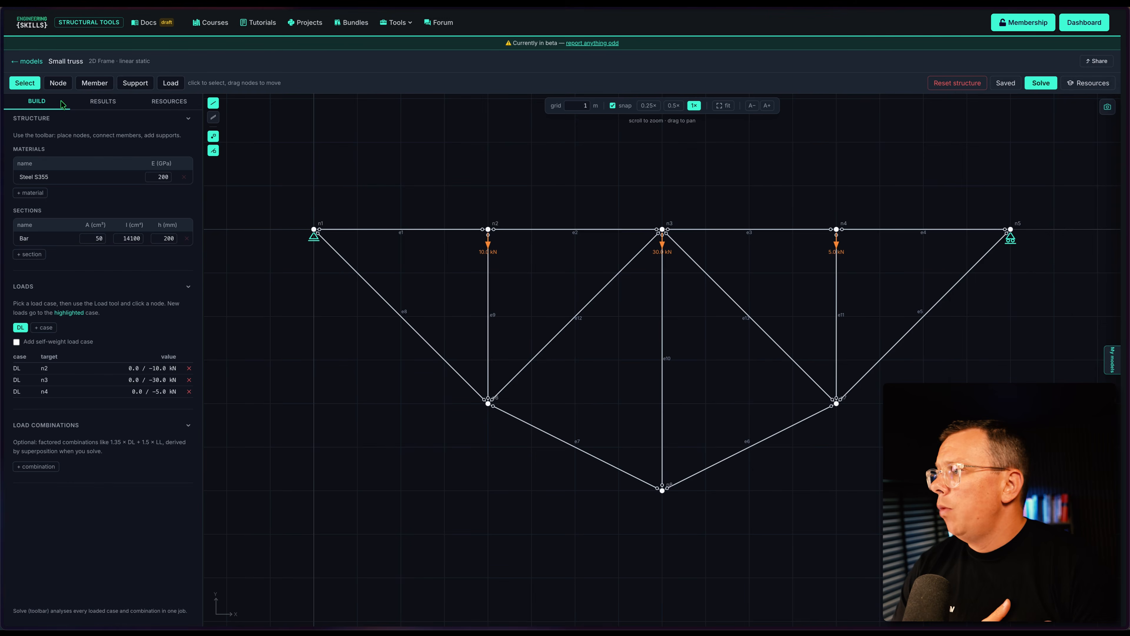
left_click(58, 83)
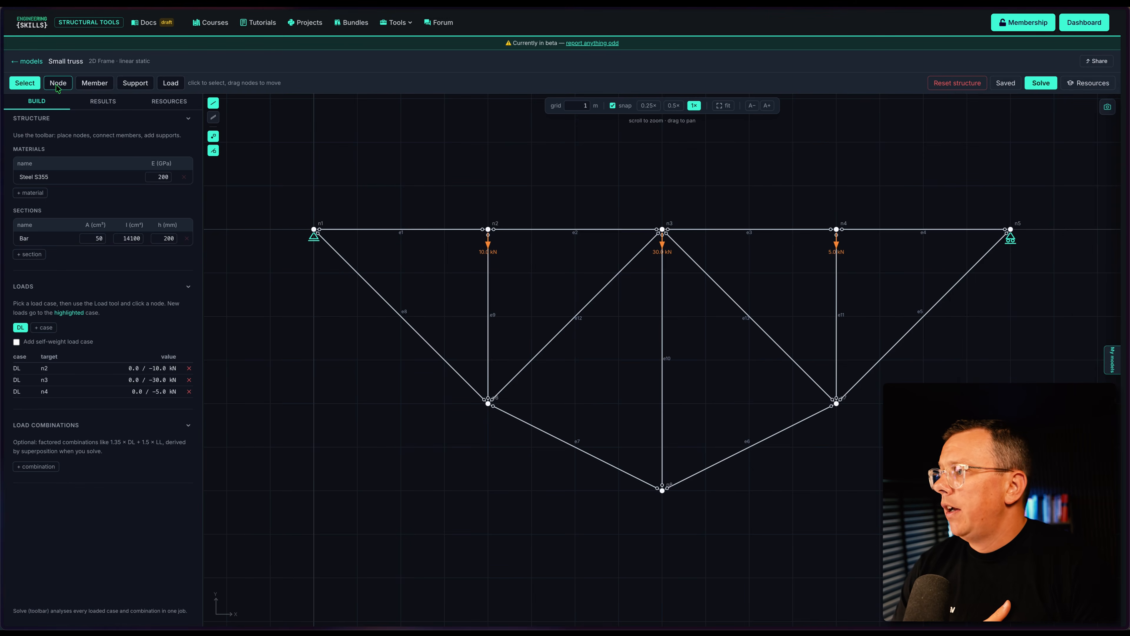
left_click(88, 87)
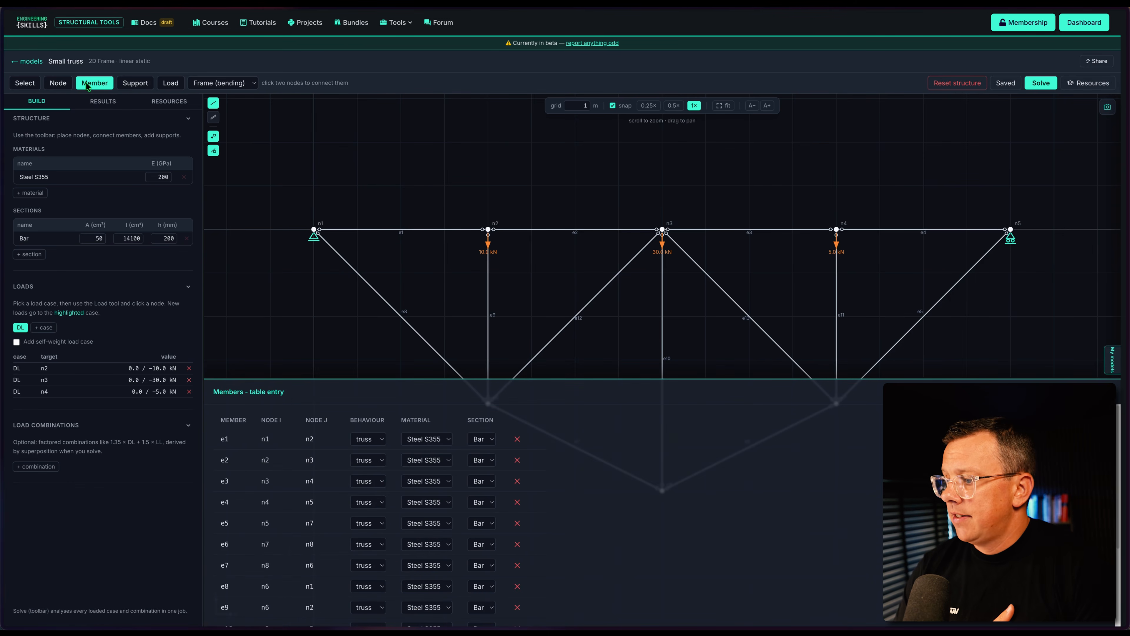
left_click(131, 85)
left_click(169, 86)
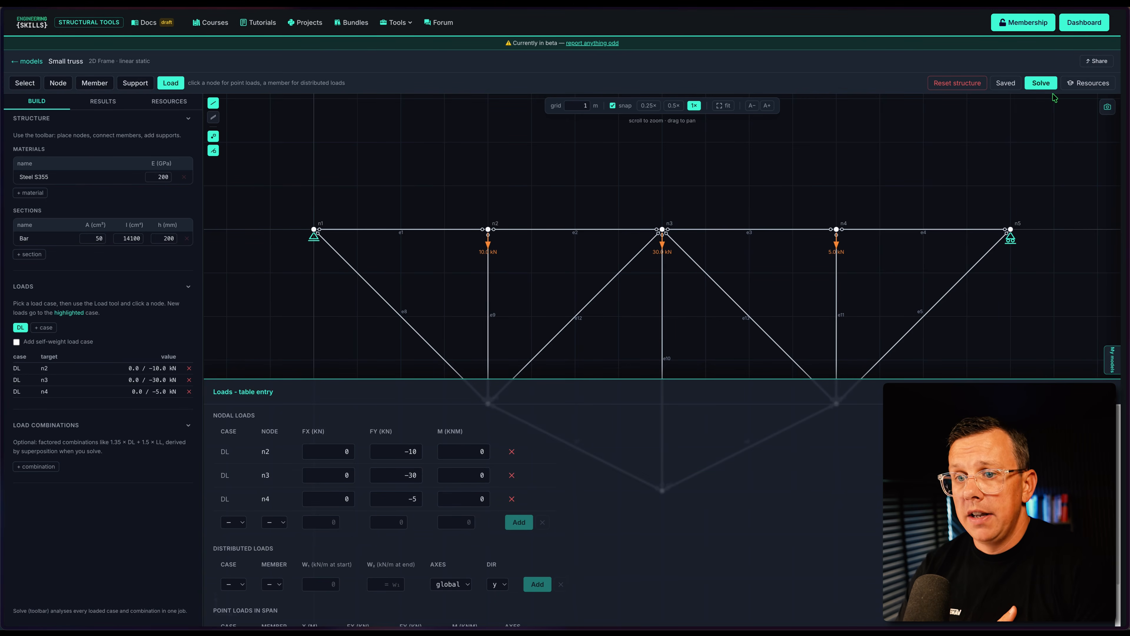
left_click(1040, 83)
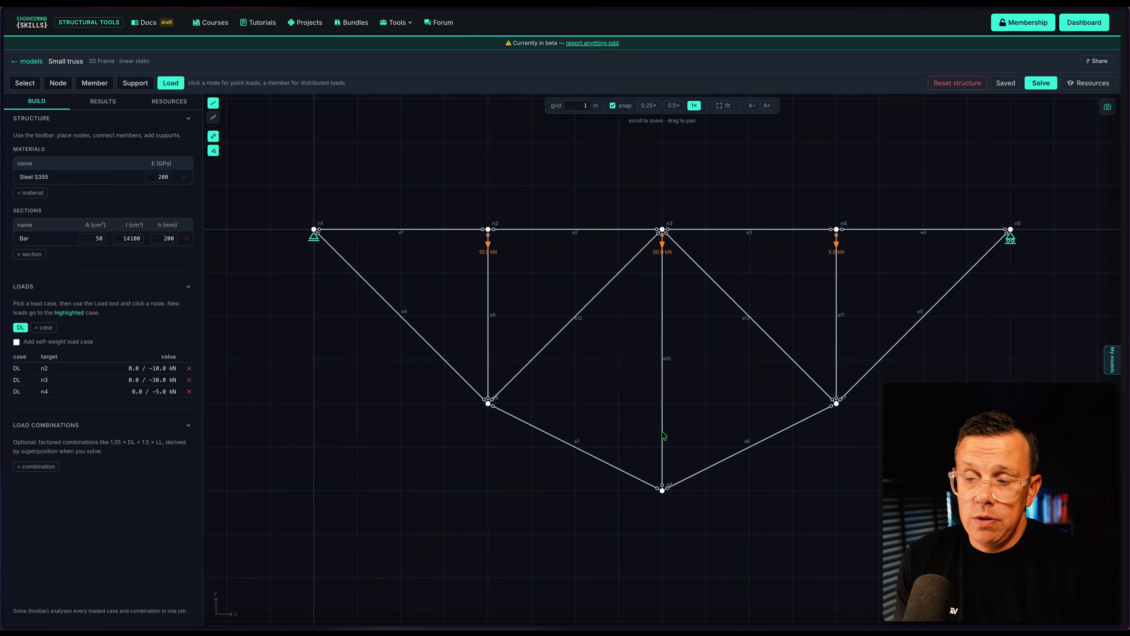
- Review the lecture linked to the Small truss with its embedded structure, and the model's share and publish options
left_click(1087, 87)
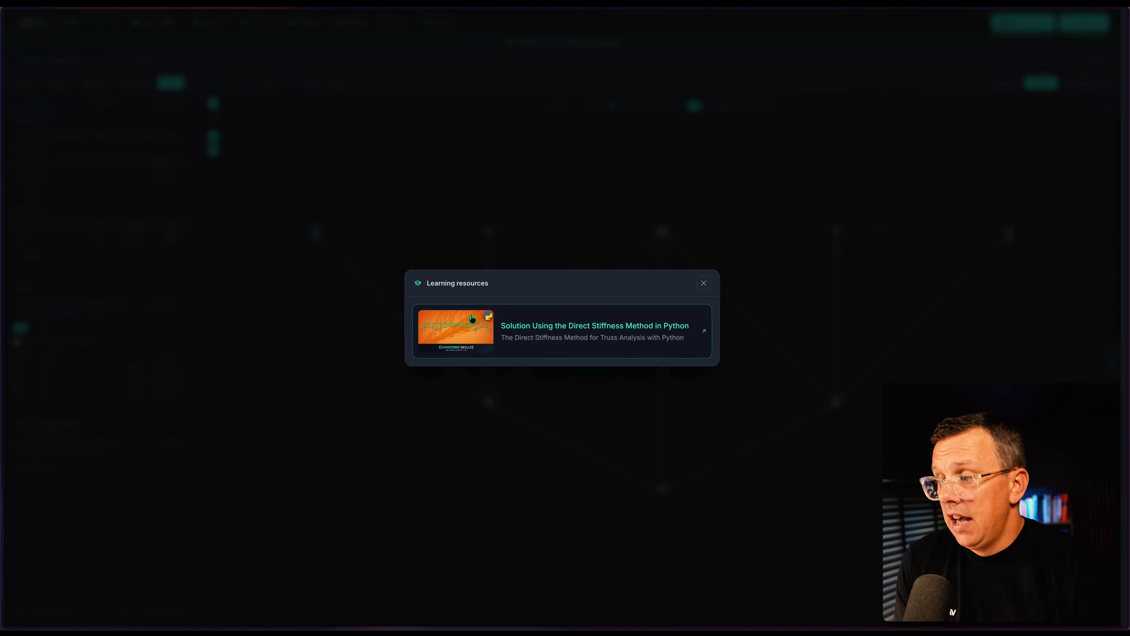
left_click(584, 335)
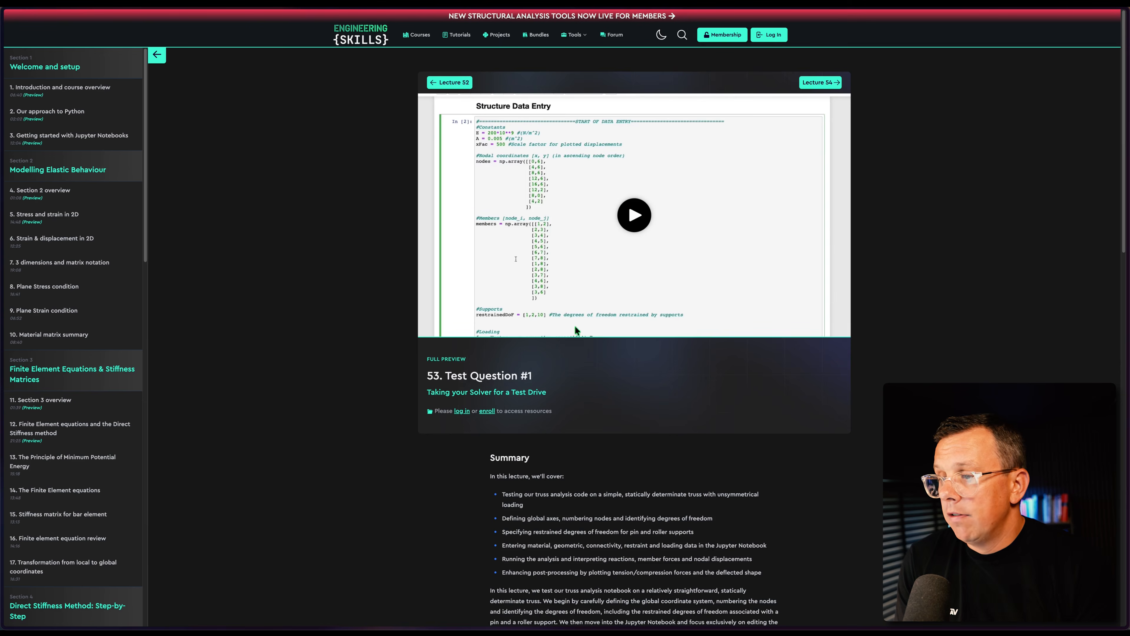
scroll(607, 400, "down", 10)
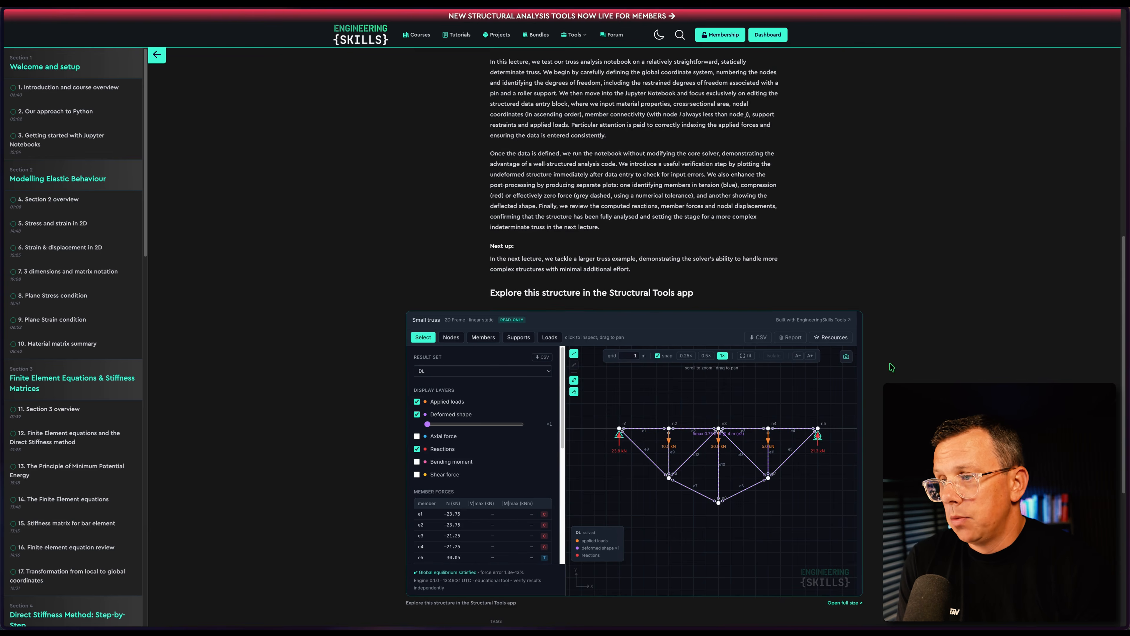
scroll(288, 246, "up", 10)
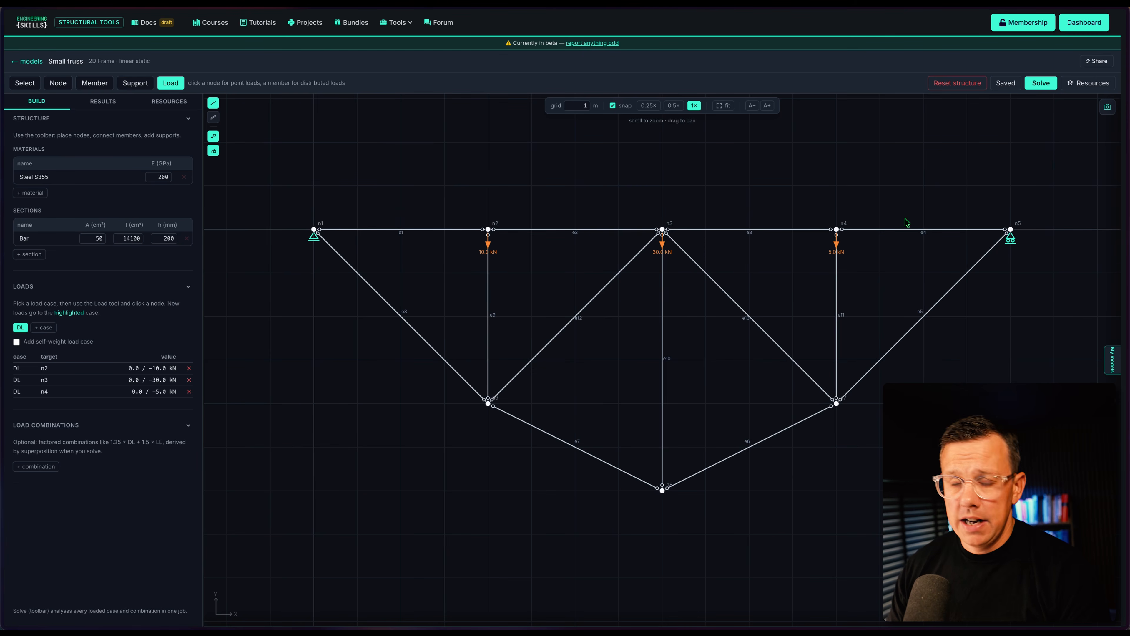
left_click(1101, 63)
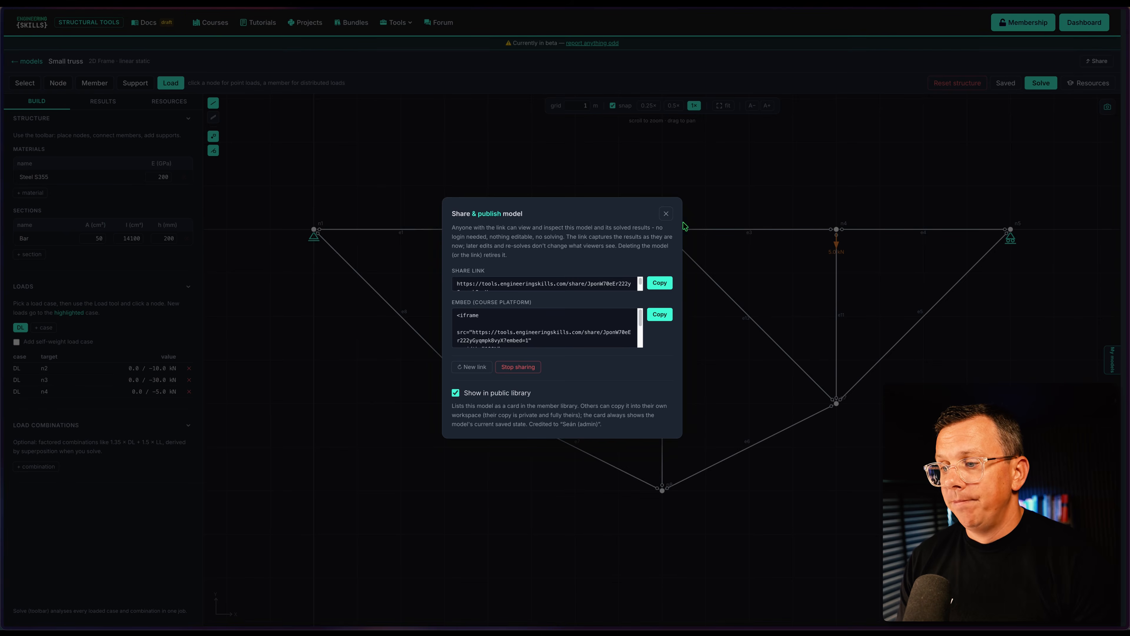
left_click(667, 213)
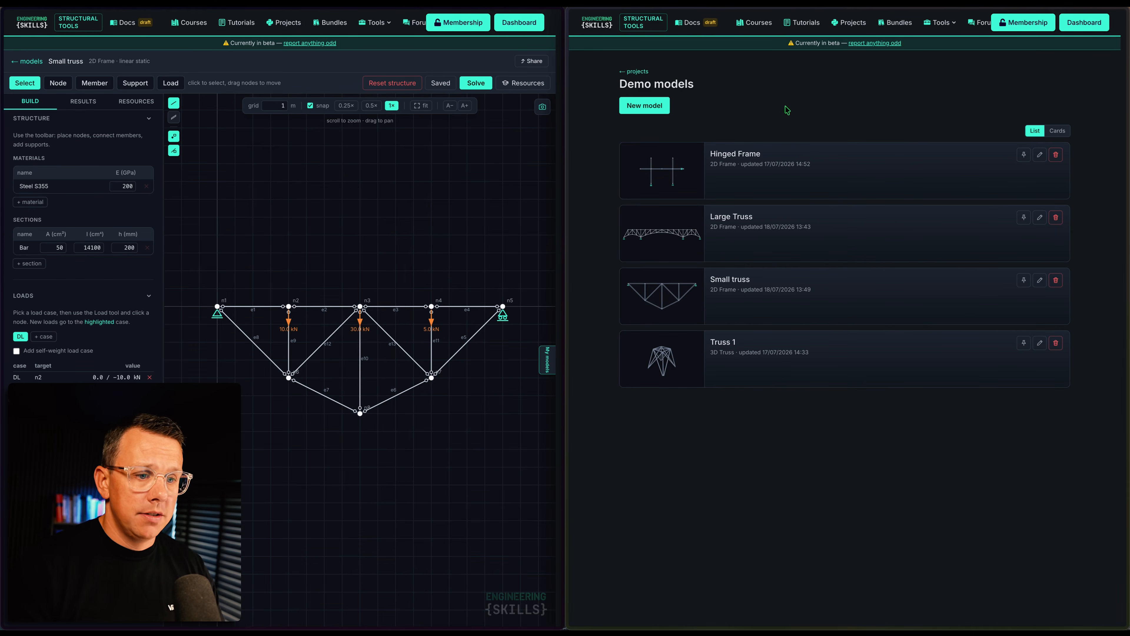
- Create a new 2D Frame model named "Demo truss" in the Demo models project
left_click(653, 108)
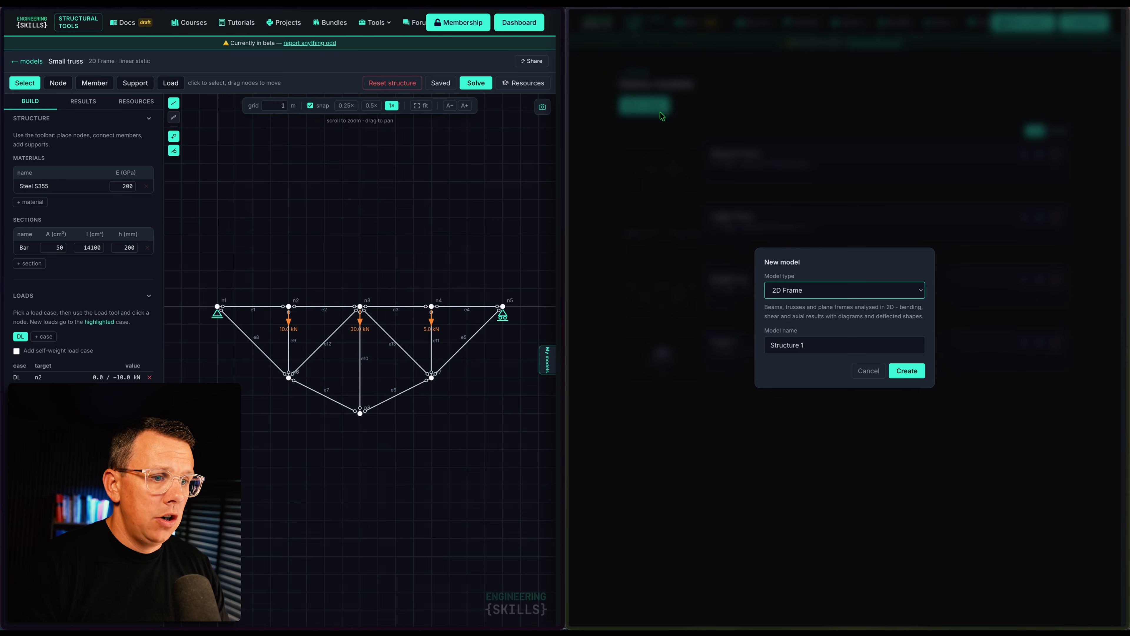
left_click(826, 295)
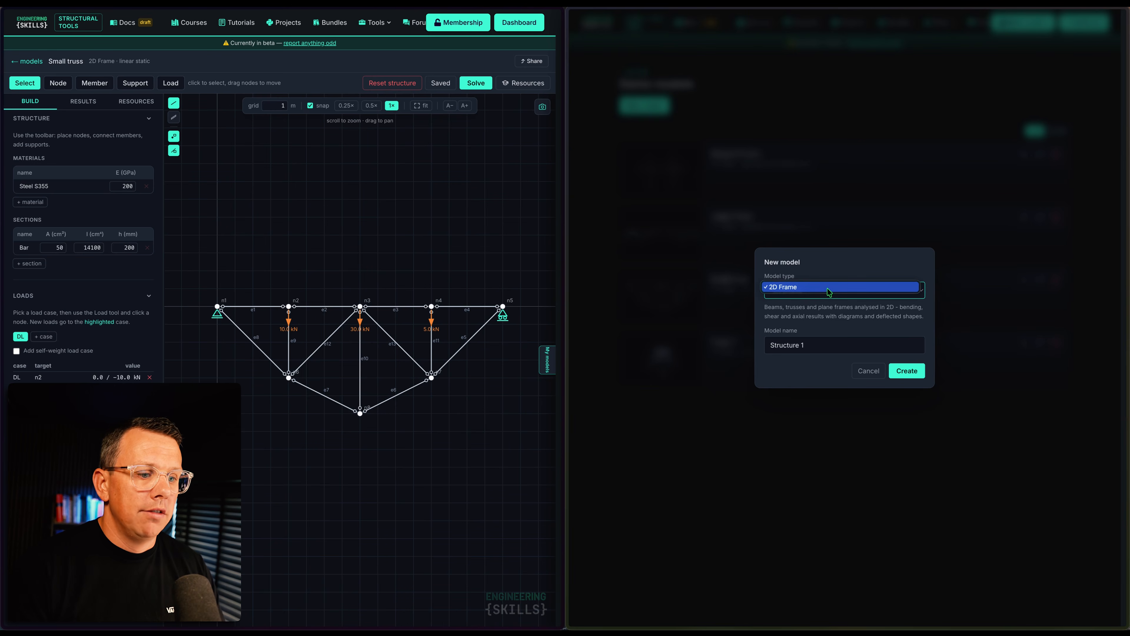
left_click(829, 287)
triple_click(822, 348)
type("Dem")
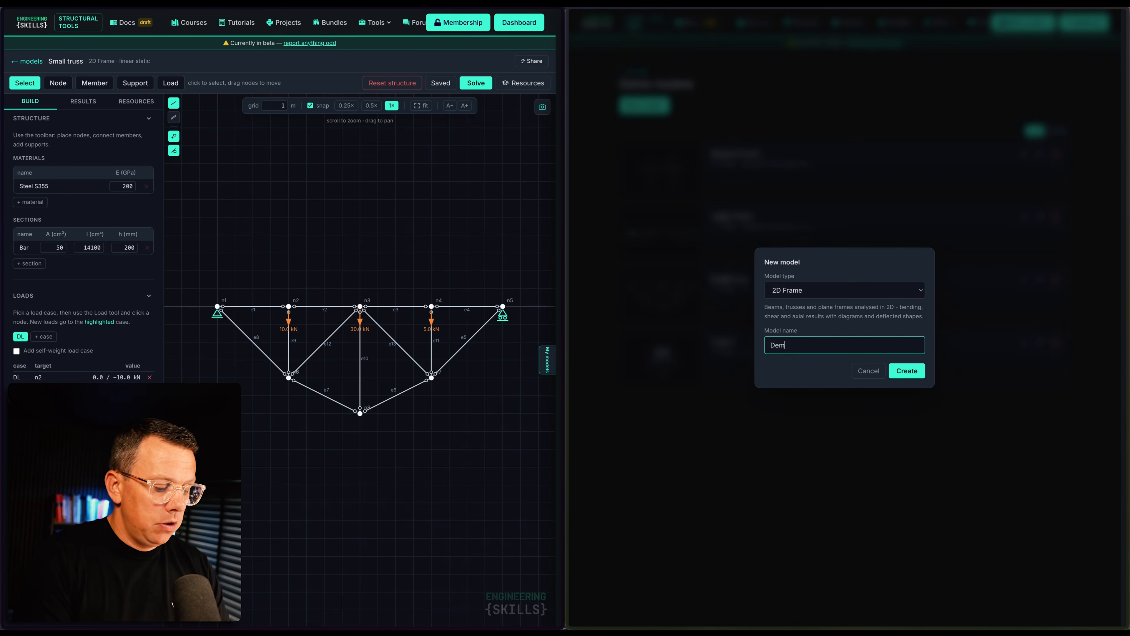
left_click(907, 374)
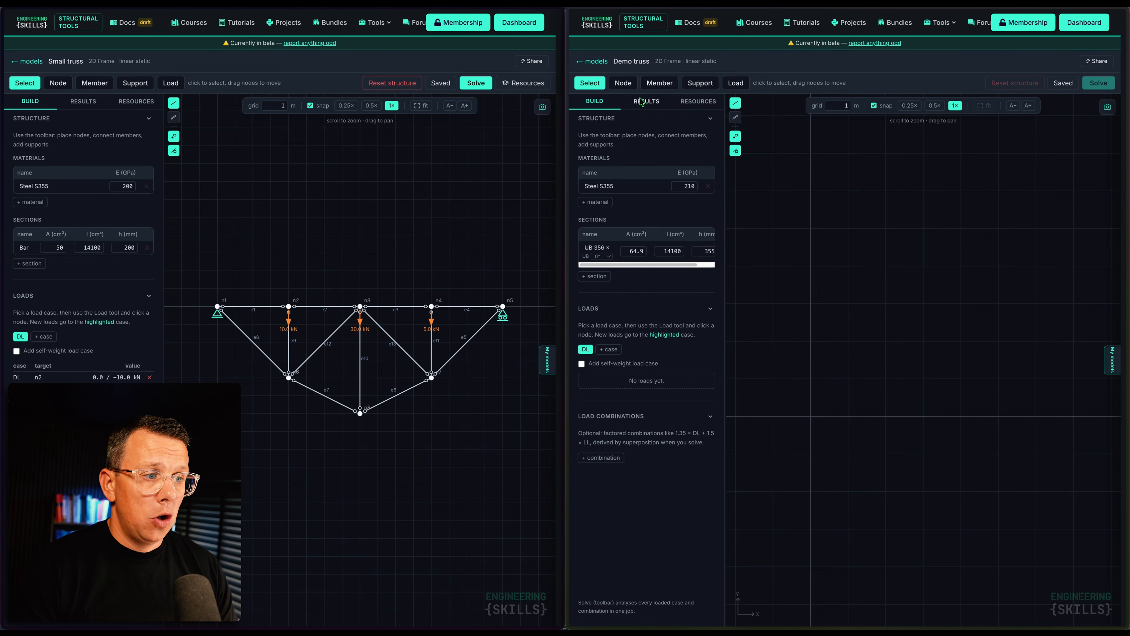
- Add the first node of the Demo truss at X 0 m, Y 0 m through table entry
key("n")
left_click(794, 596)
left_click(878, 598)
left_click(808, 596)
left_click(863, 597)
left_click(805, 595)
type("0")
key("Tab")
type("0")
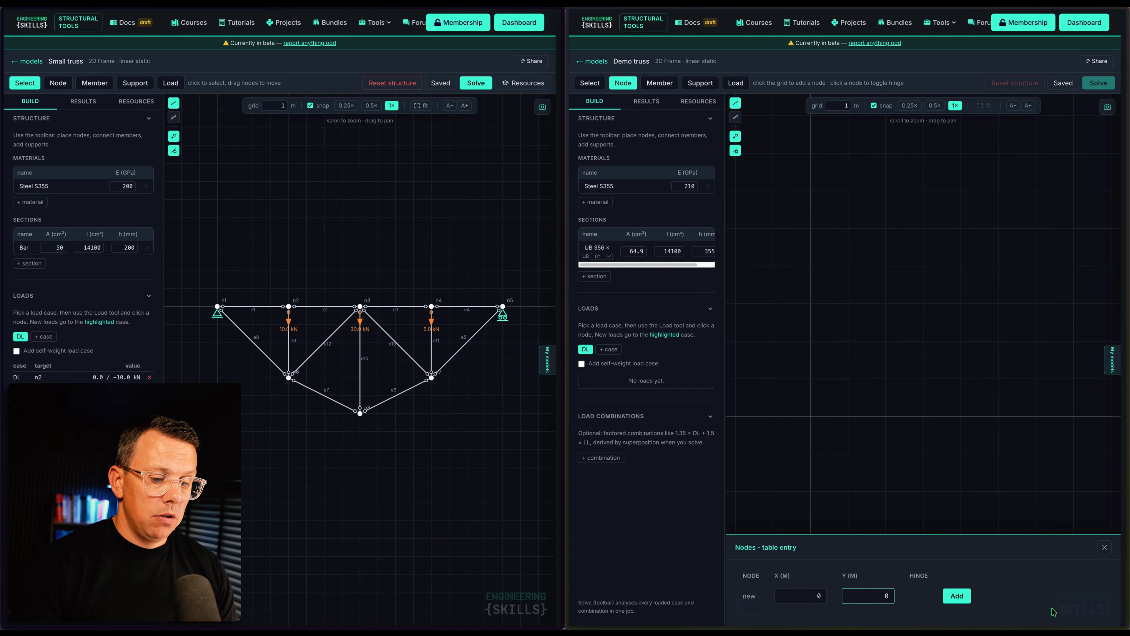
left_click(957, 596)
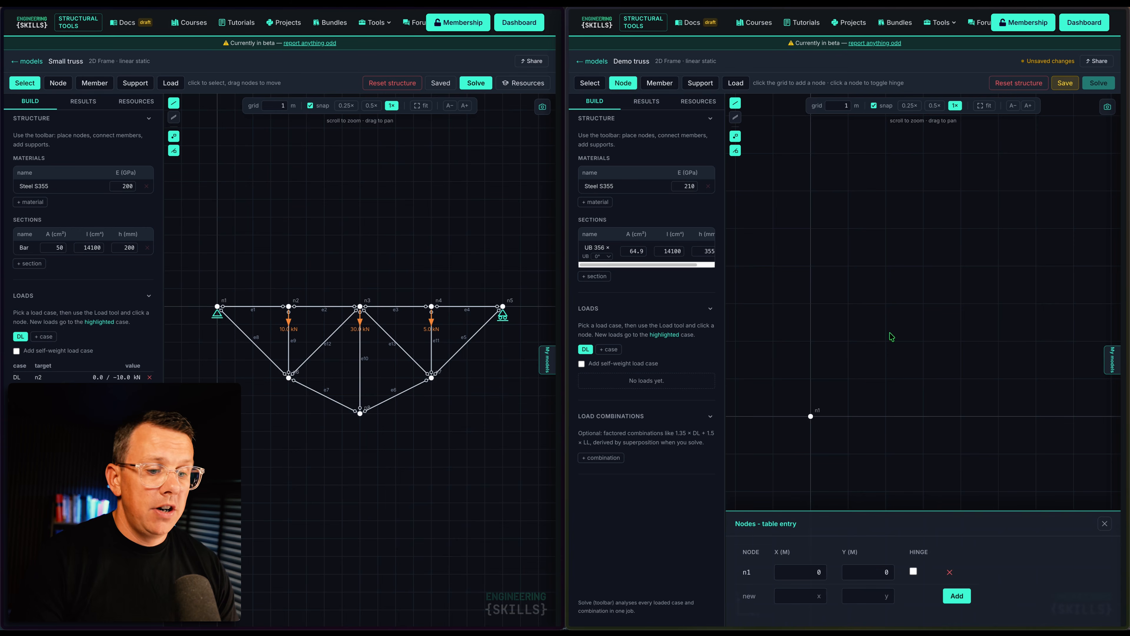
- Set the grid spacing of the Demo truss model to 0.5 m
left_click_drag(851, 266, 843, 226)
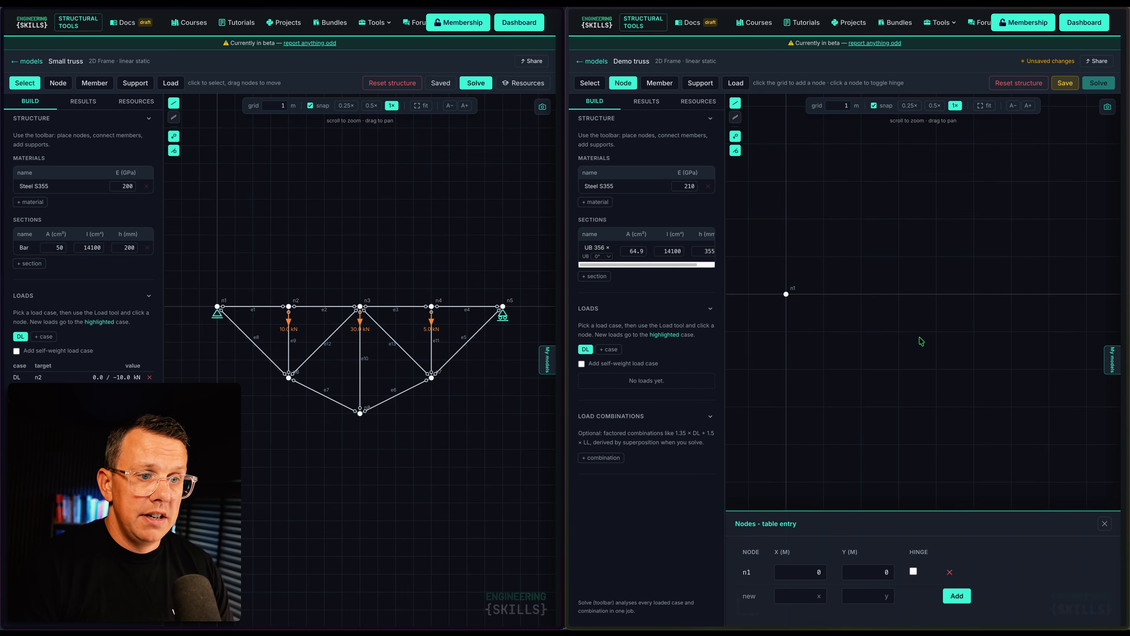
double_click(832, 106)
type("0.5")
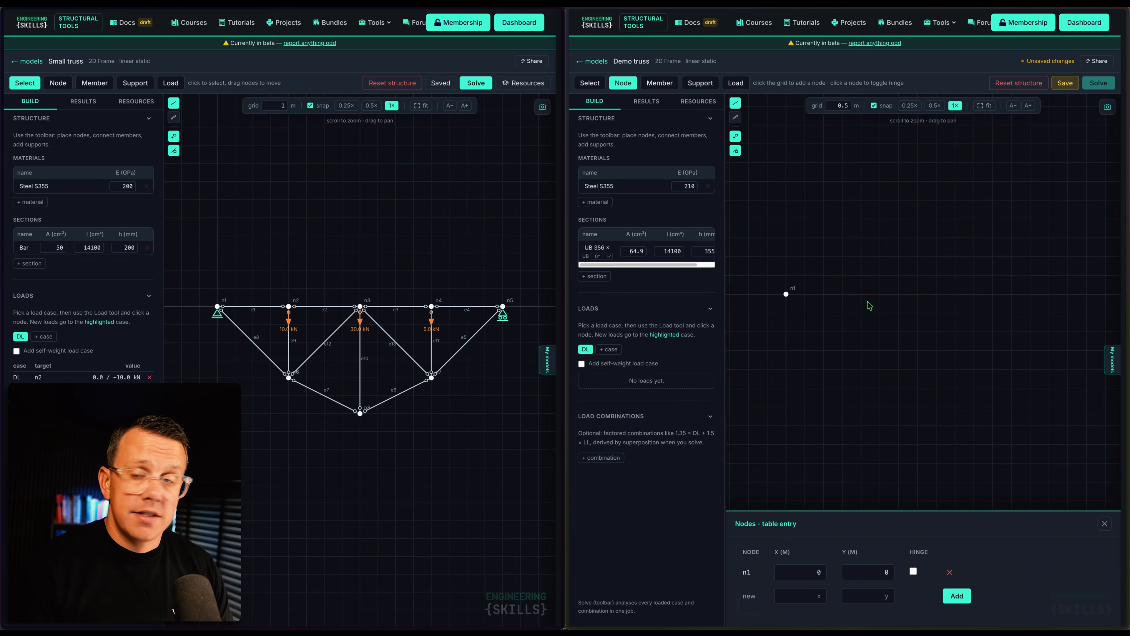
- Set the grid spacing to 1 m and place the top chord nodes at X 4, 8, 12 and 16 m, Y 0 m
double_click(833, 105)
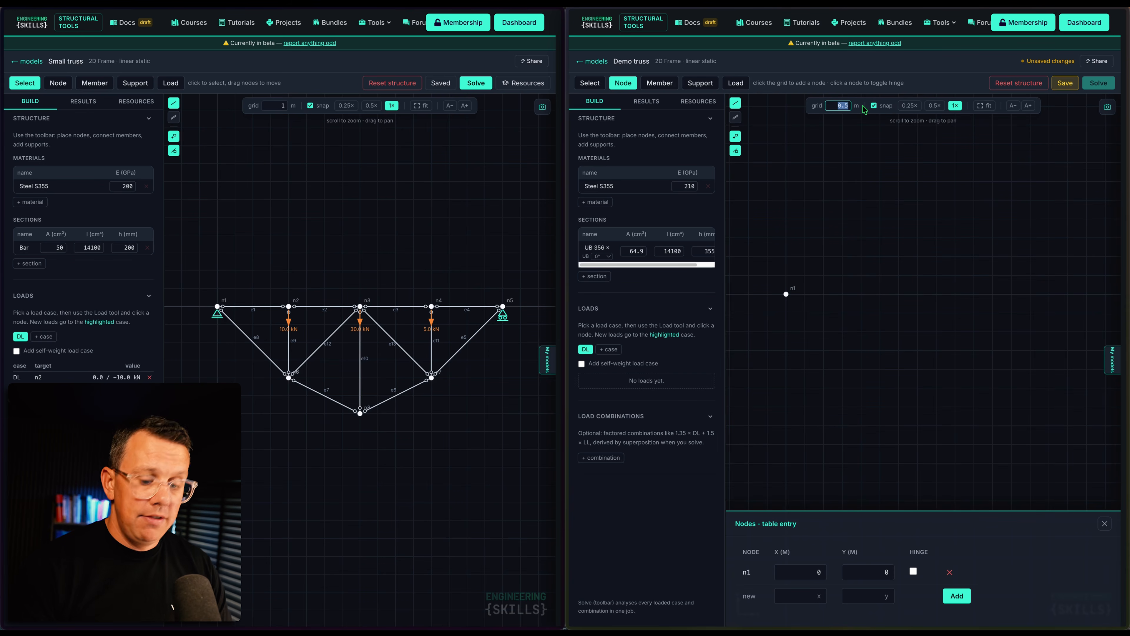
type("1")
key("Return")
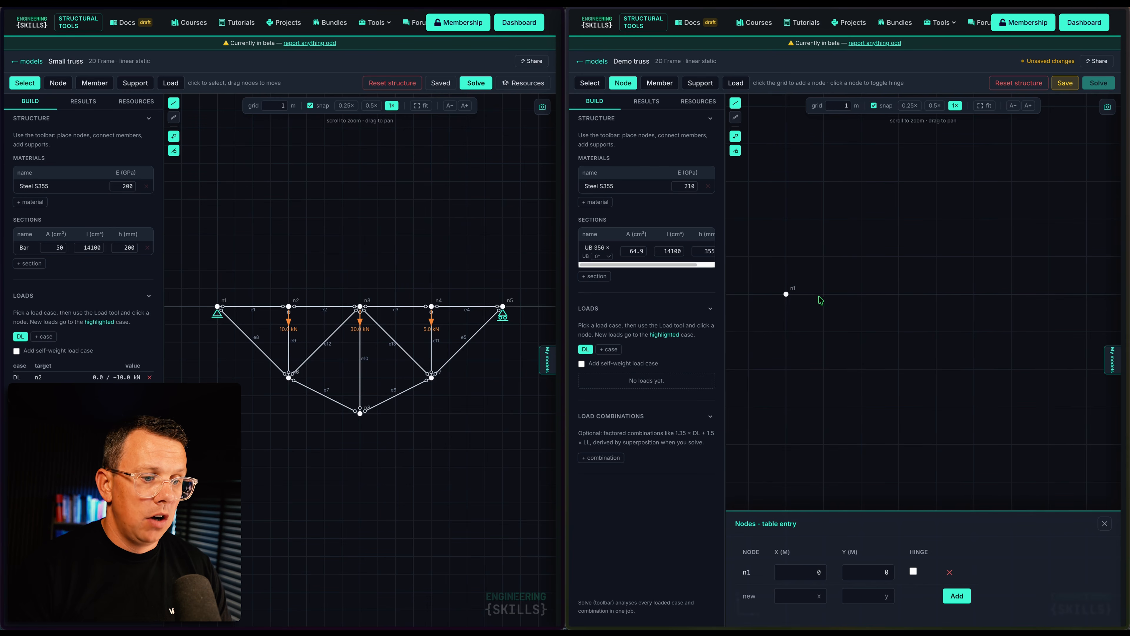
left_click(936, 294)
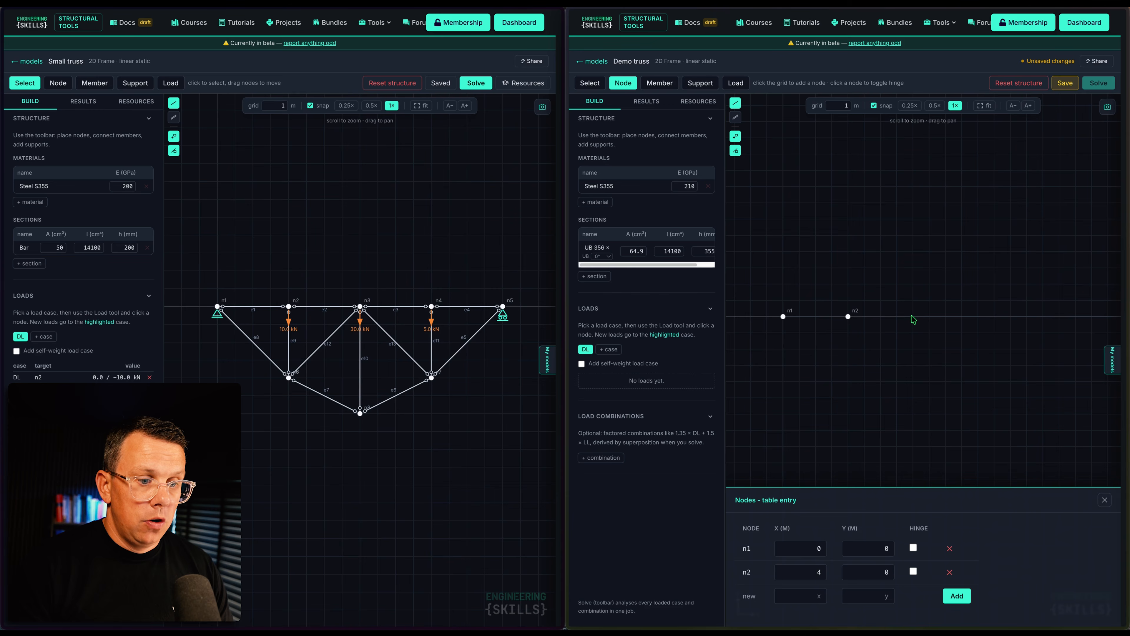
left_click(912, 316)
left_click(978, 317)
left_click(1043, 316)
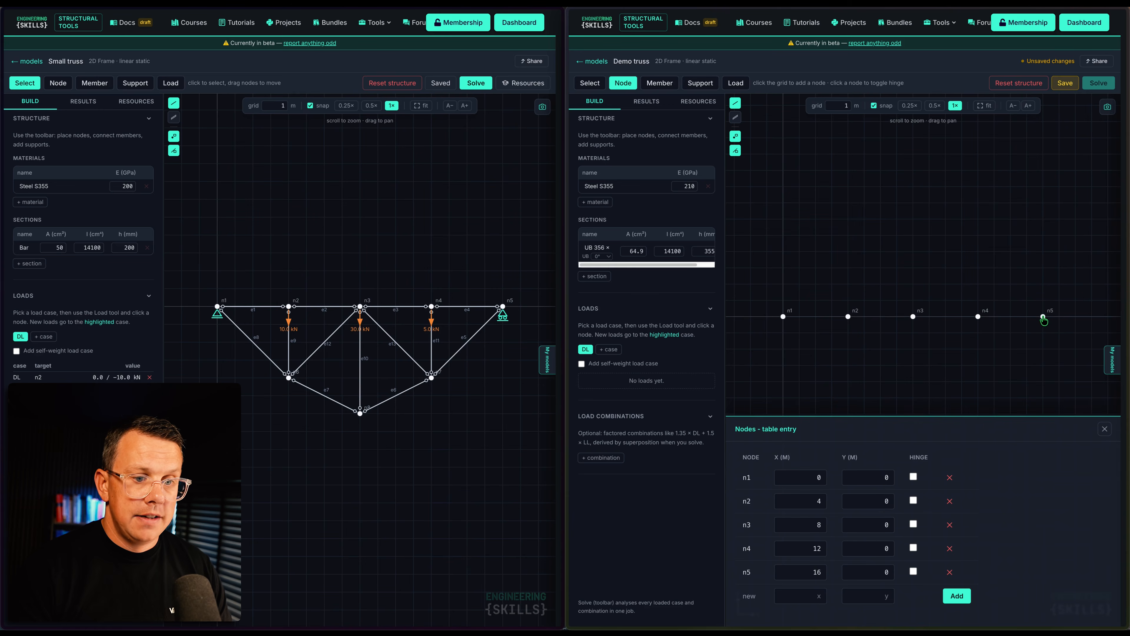
- Place the lower truss nodes at (4, -4), (12, -4) and (8, -6) m
left_click(848, 381)
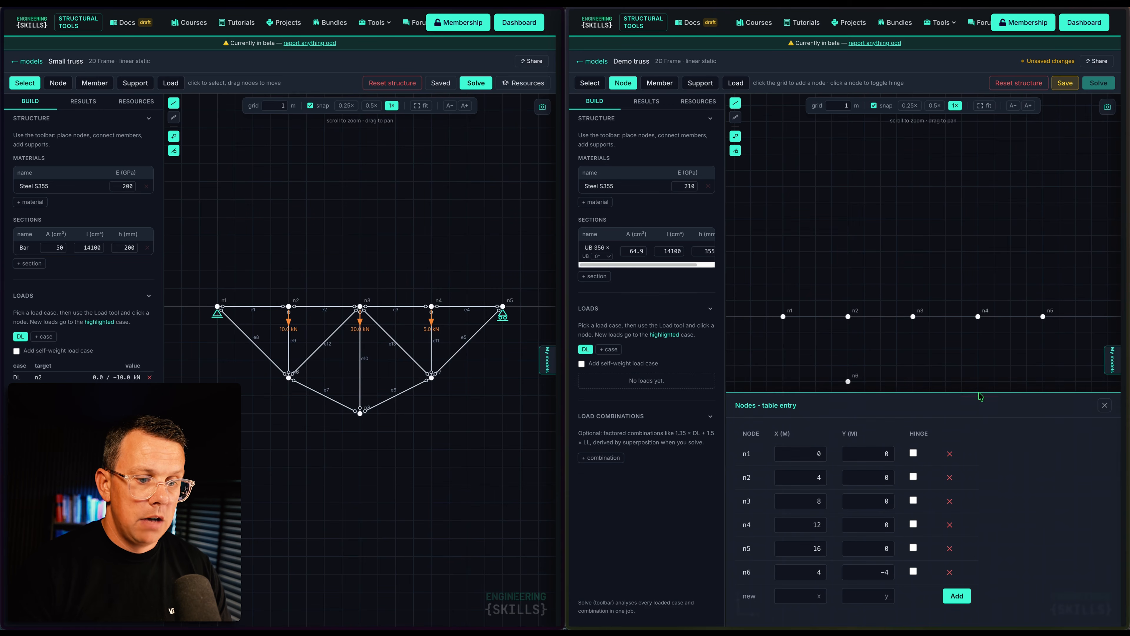
left_click(958, 304)
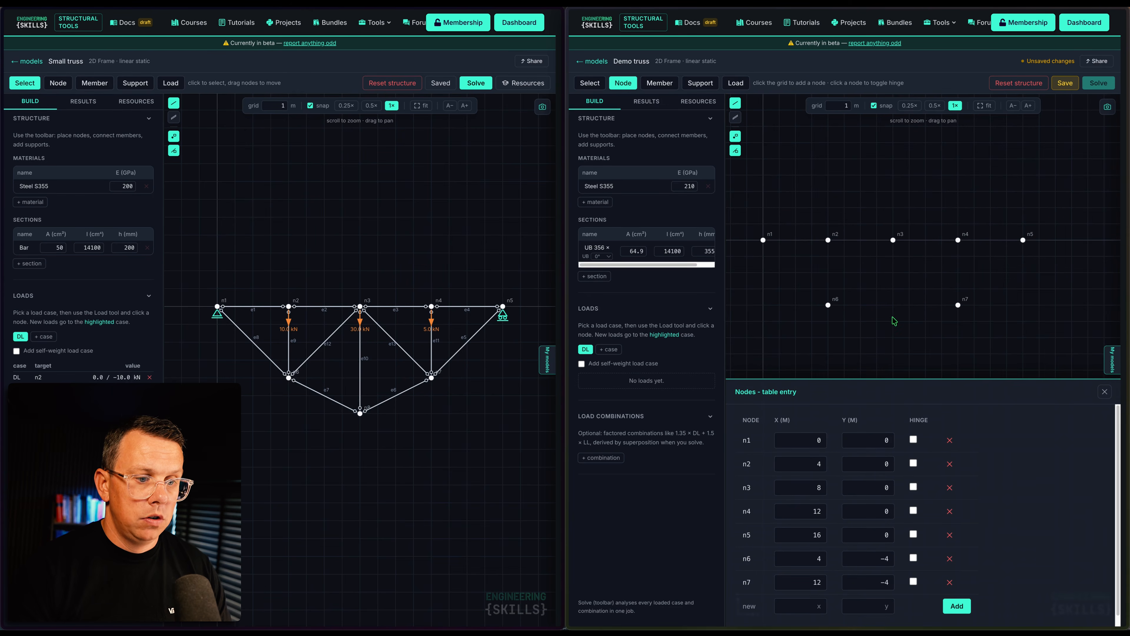
left_click(893, 338)
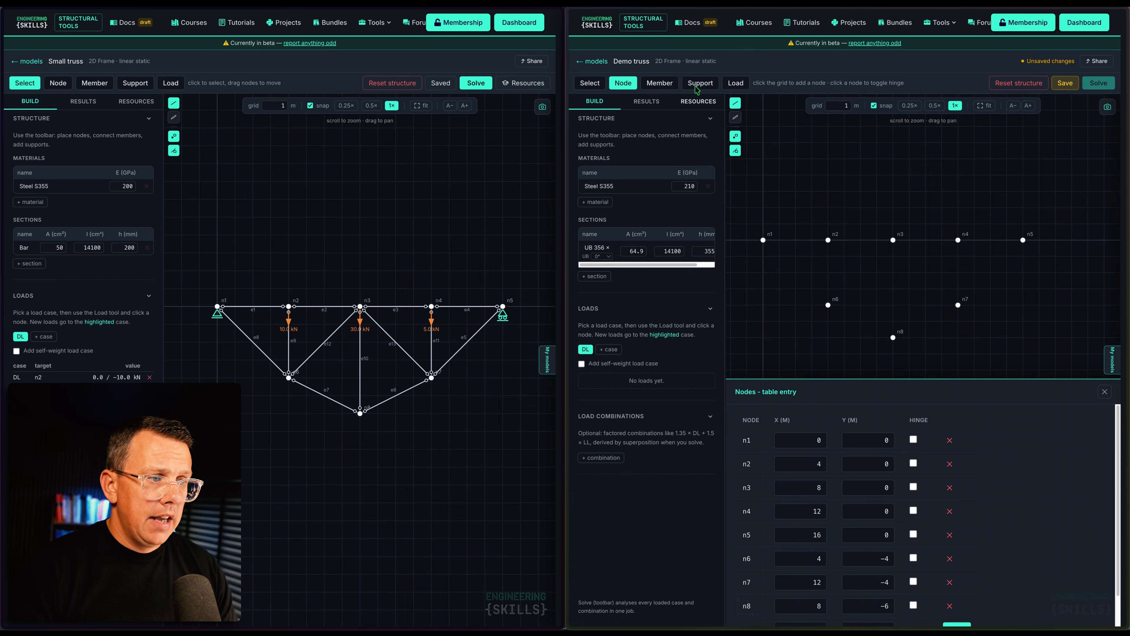
- Connect the nodes with 13 members: perimeter n1-n2-n3-n4-n5-n7-n8-n6-n1, plus n6-n2, n8-n3, n7-n4, n6-n3 and n7-n3
left_click(666, 86)
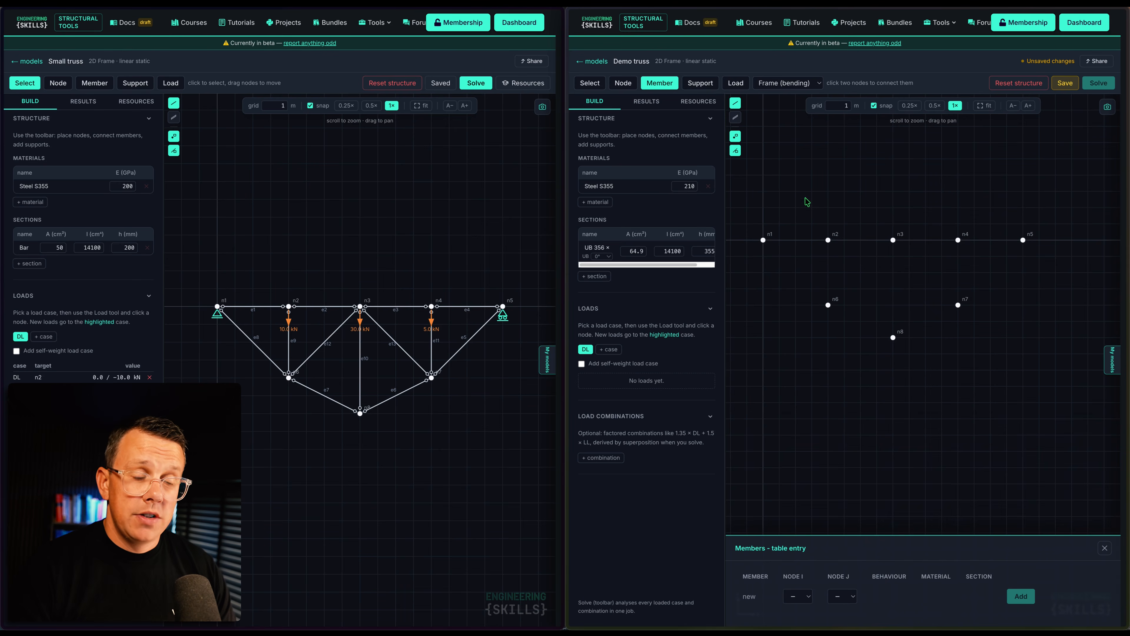
left_click(763, 241)
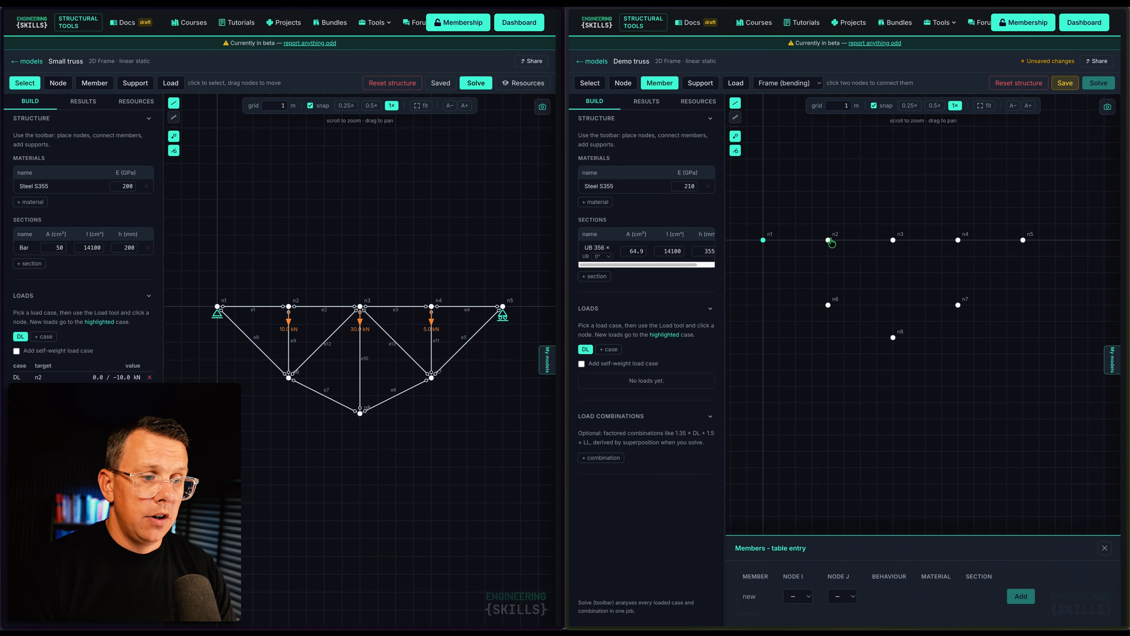
left_click(828, 241)
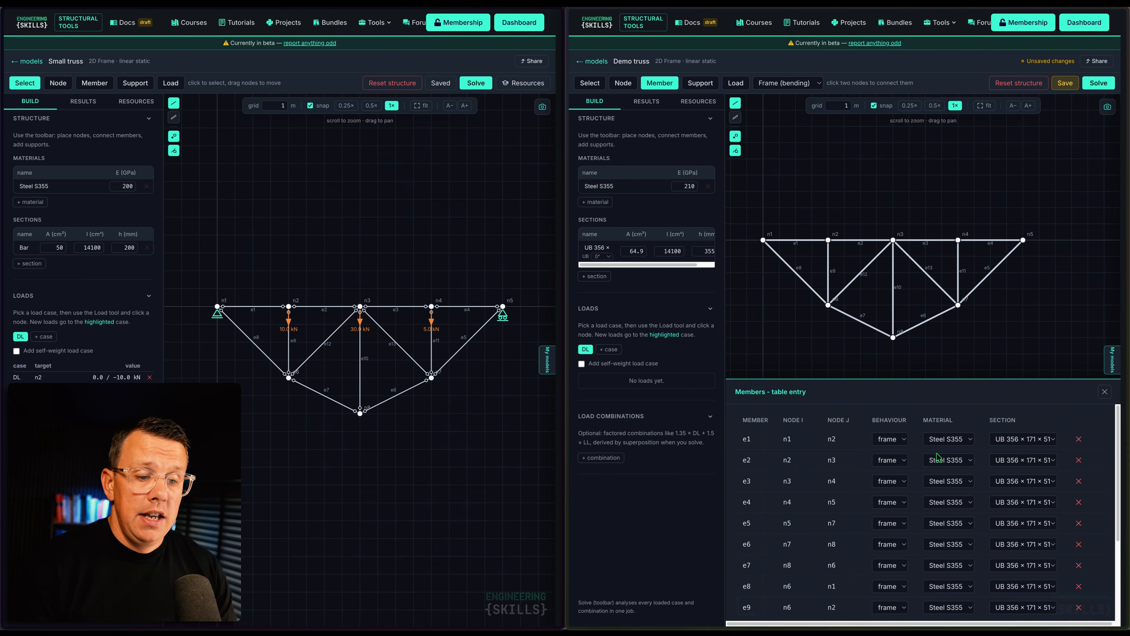
- Change the behaviour of all members e1 to e13 to truss
left_click(895, 439)
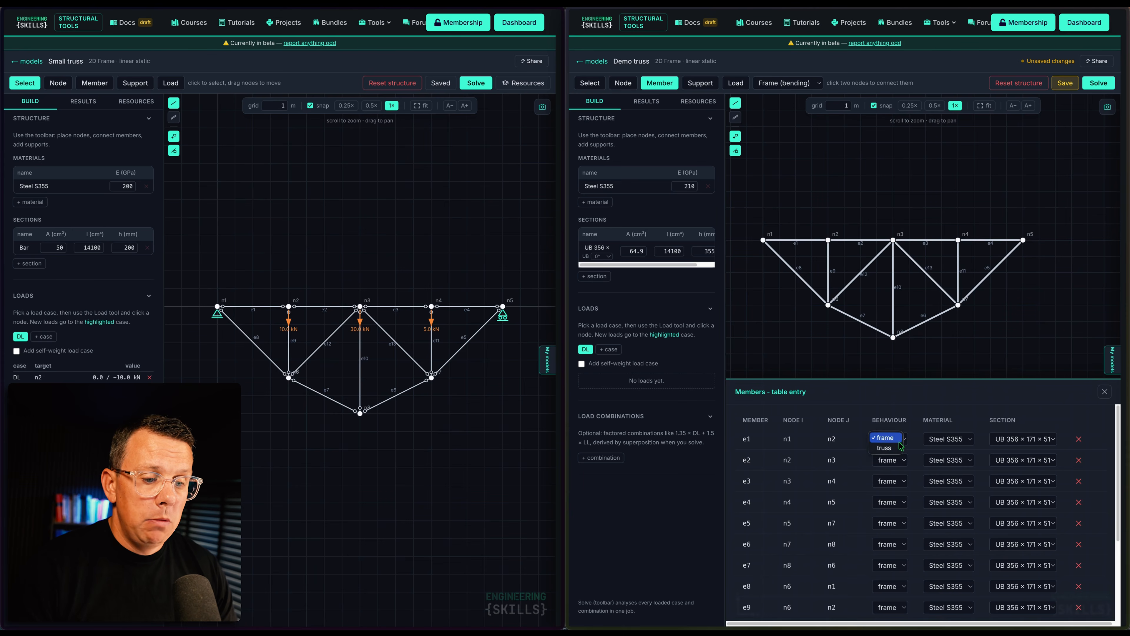
left_click(893, 451)
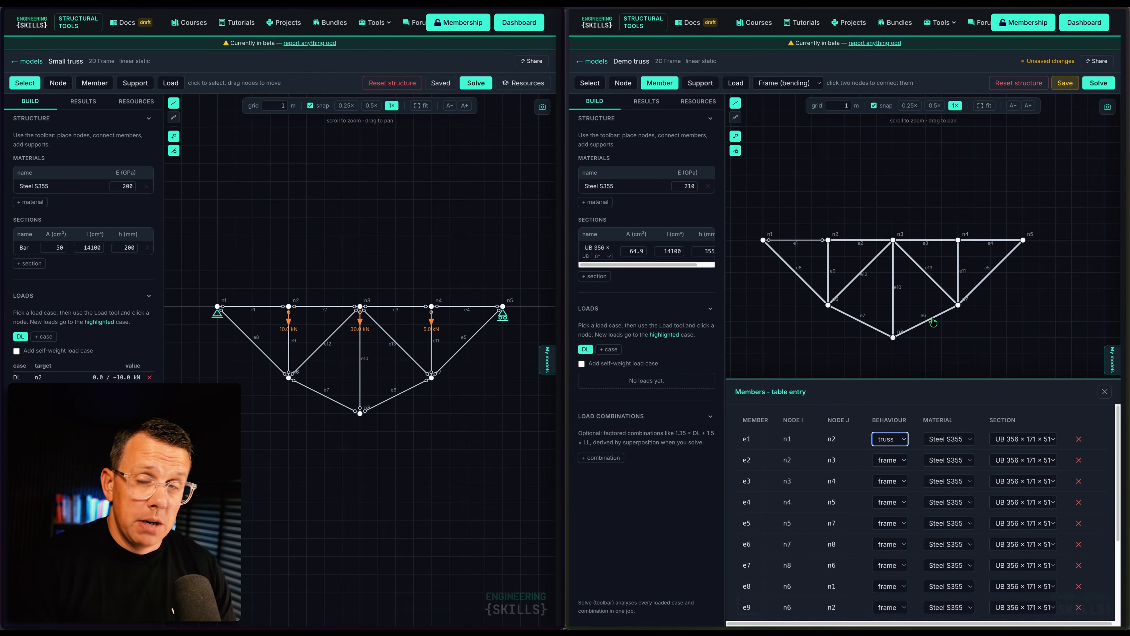
left_click(903, 461)
left_click(902, 469)
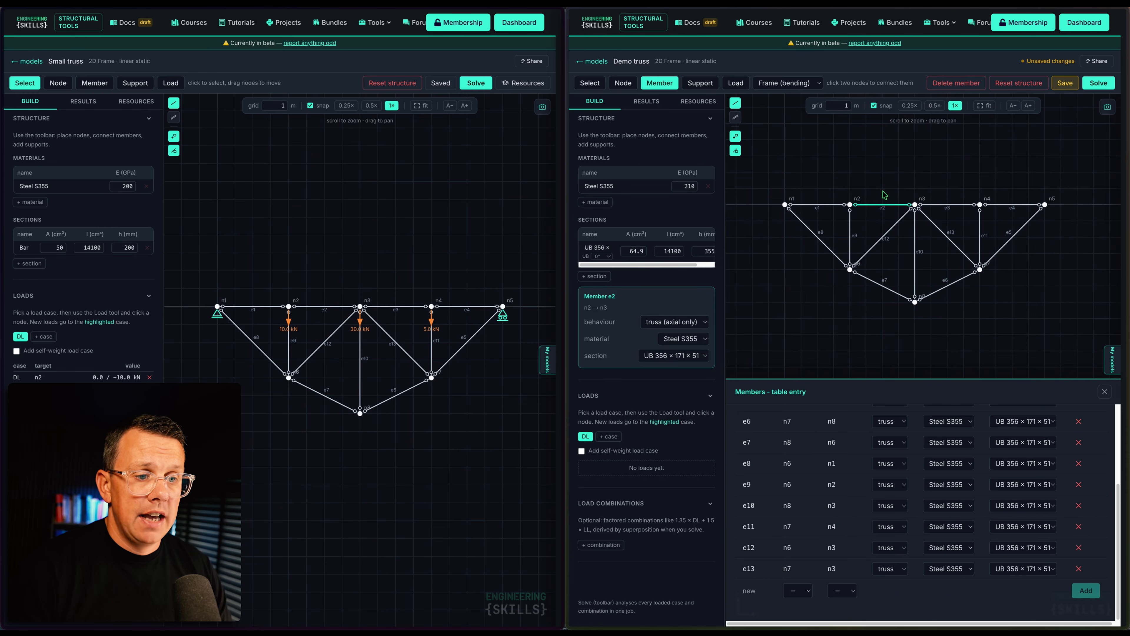
key("Escape")
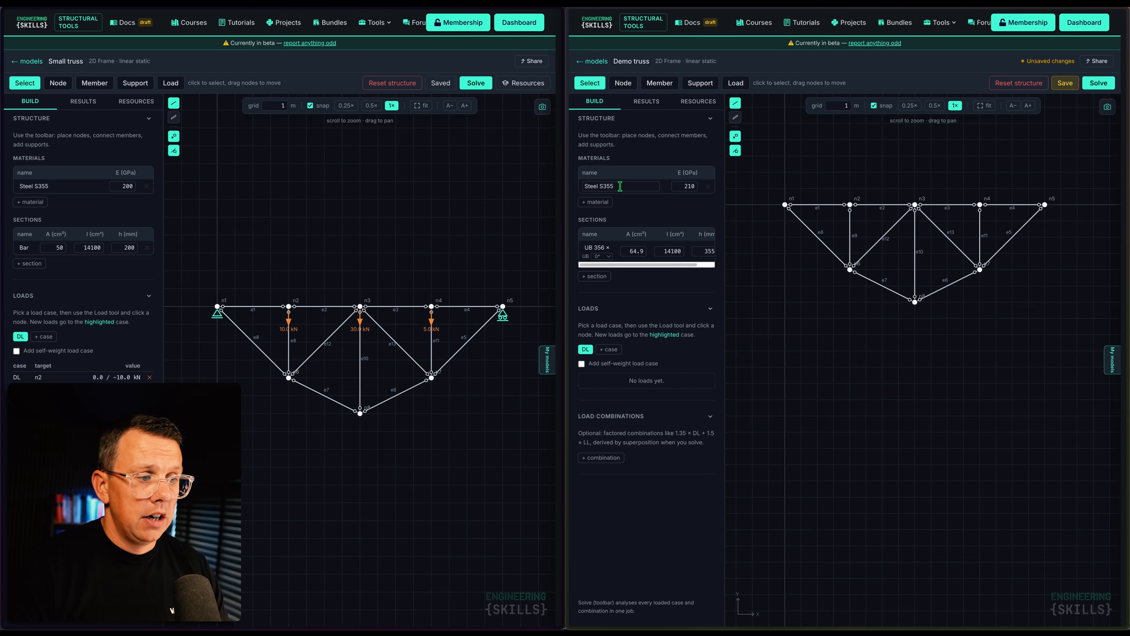
- Set the E value of the Steel S355 material to 200 GPa
double_click(681, 185)
type("2")
key("Return")
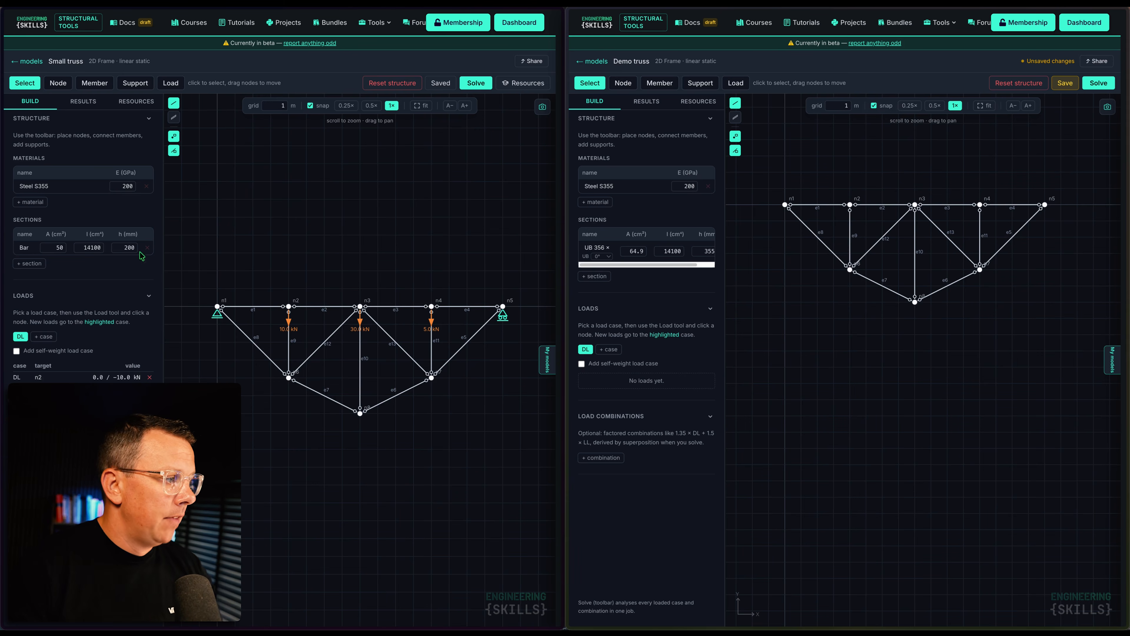
- Add a custom section named "Bar" with an area of 50 cm²
left_click_drag(729, 279, 784, 285)
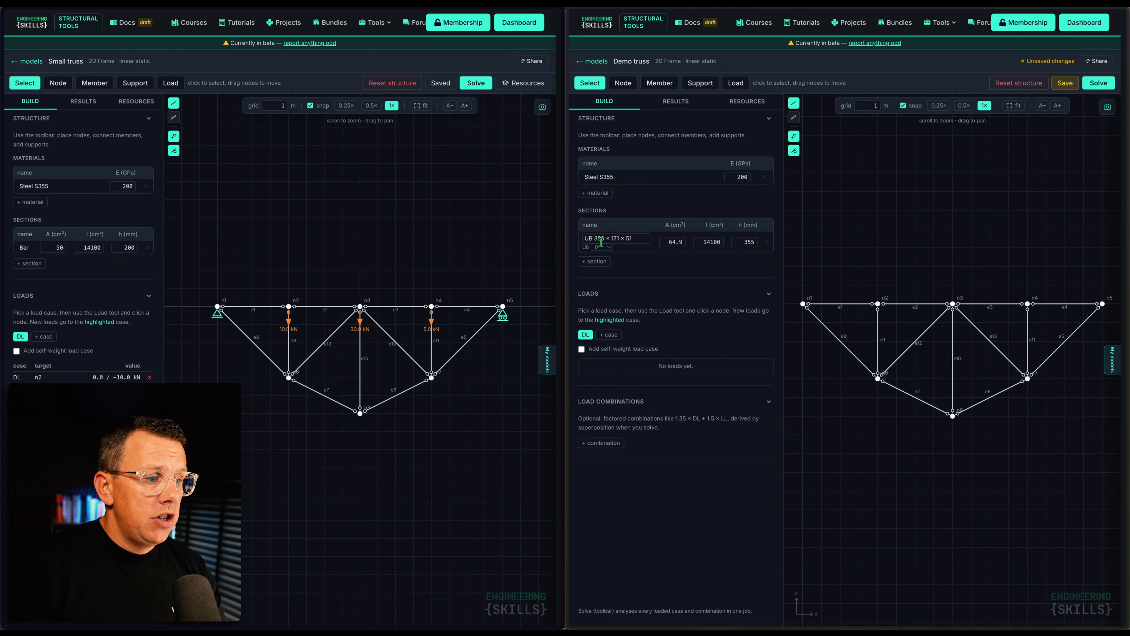
left_click(596, 262)
left_click(641, 262)
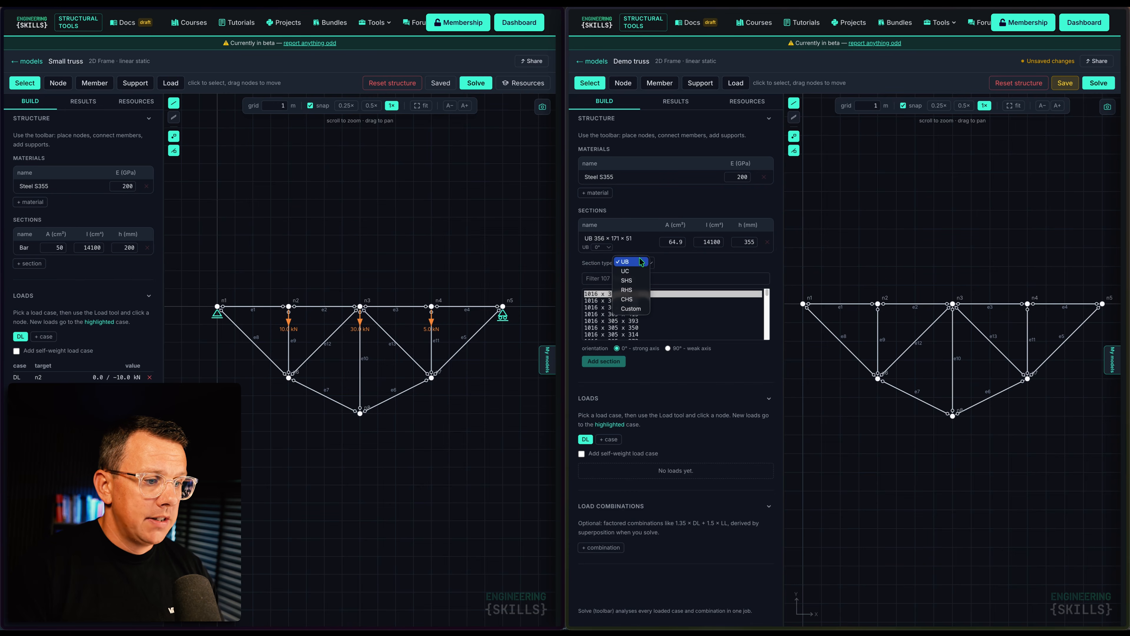
left_click(627, 271)
left_click(635, 263)
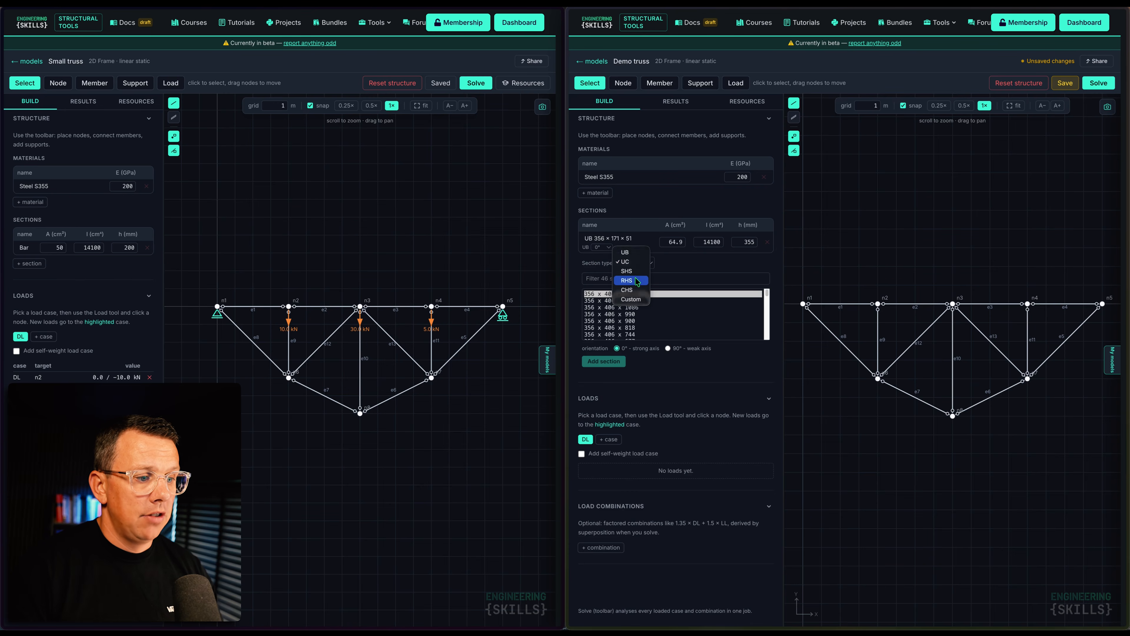
left_click(627, 280)
left_click(629, 261)
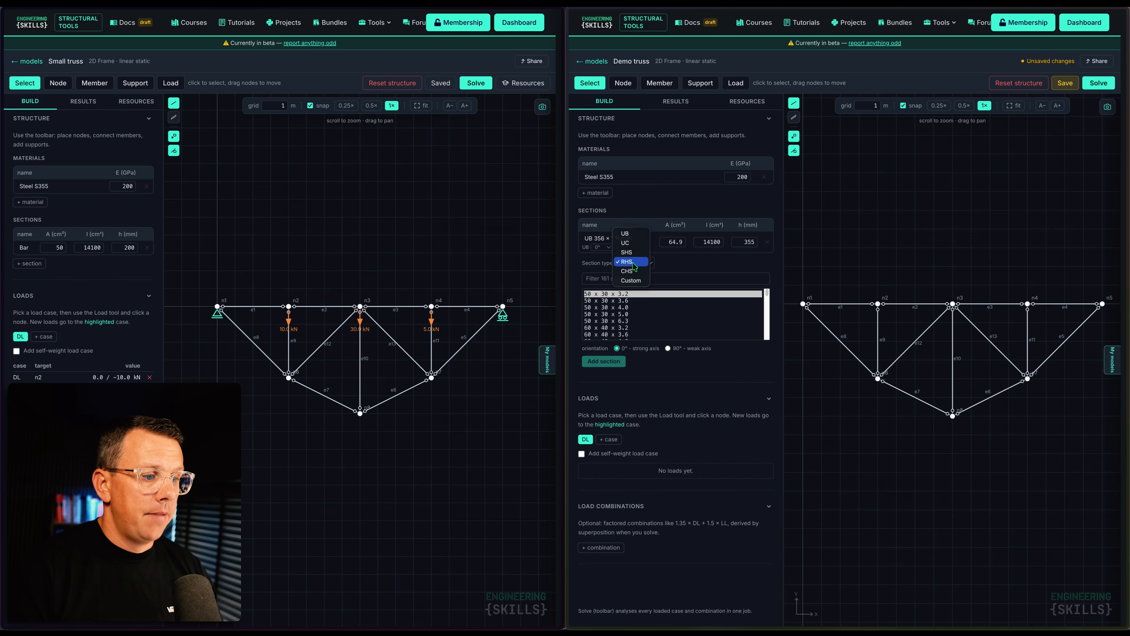
left_click(630, 282)
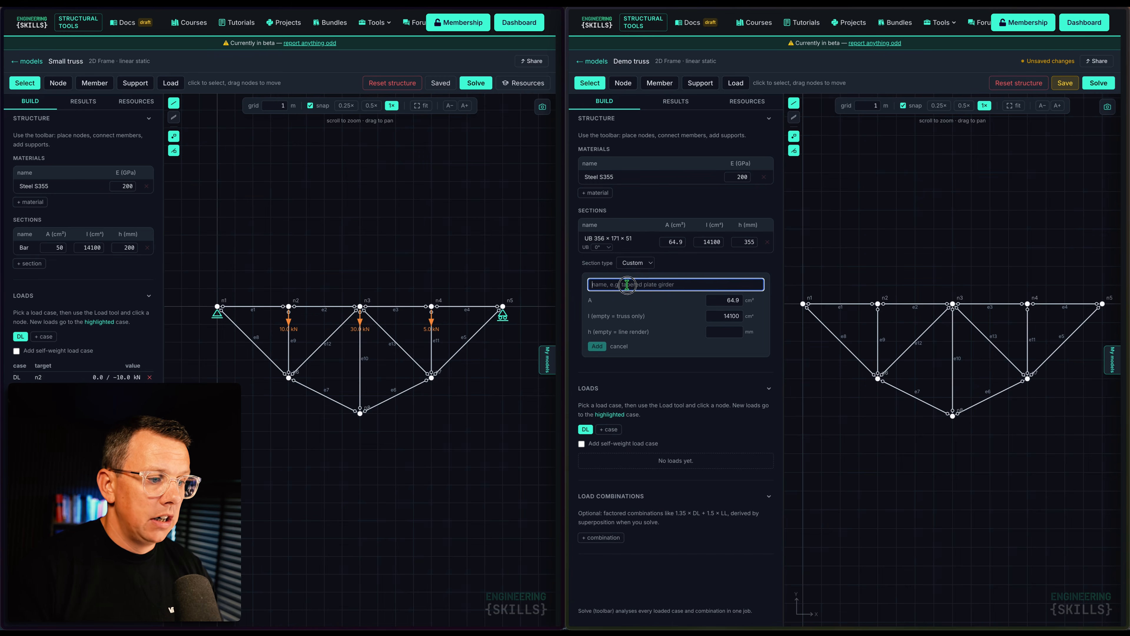
type("Bar")
left_click(749, 301)
type("50")
key("Return")
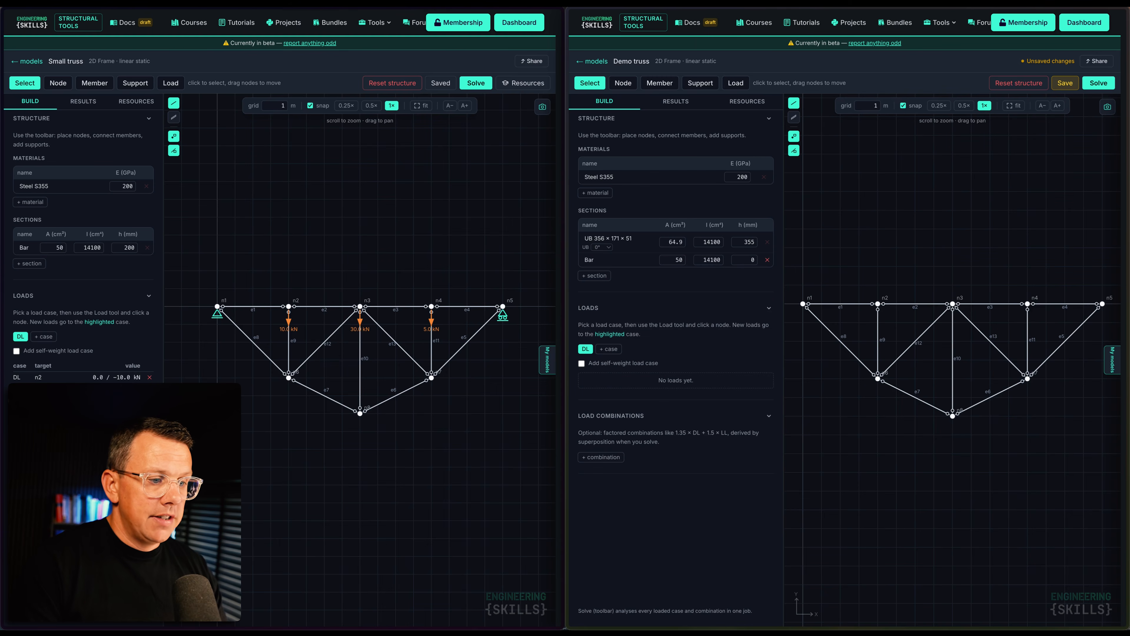
- Set the height h of the Bar section to 200 mm
left_click(713, 260)
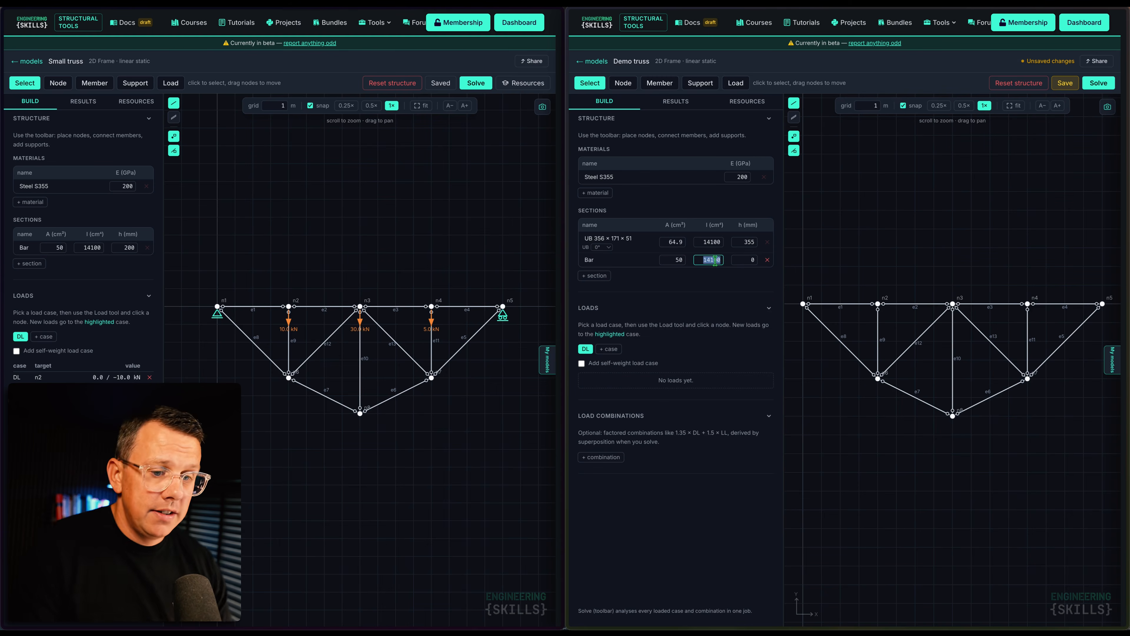
left_click(737, 259)
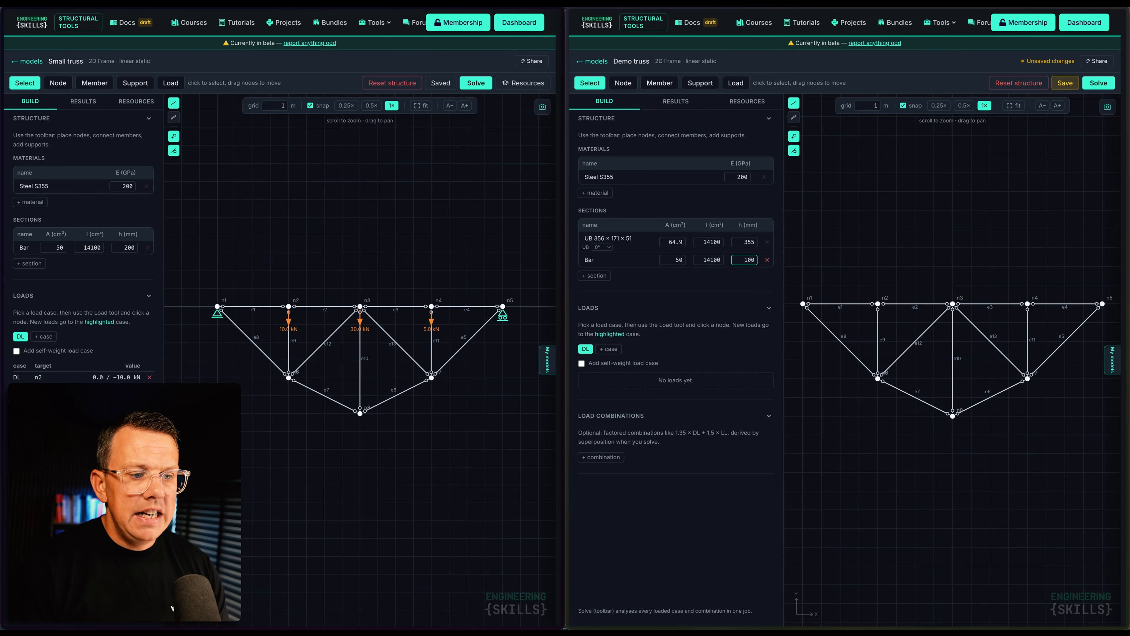
type("200")
key("Return")
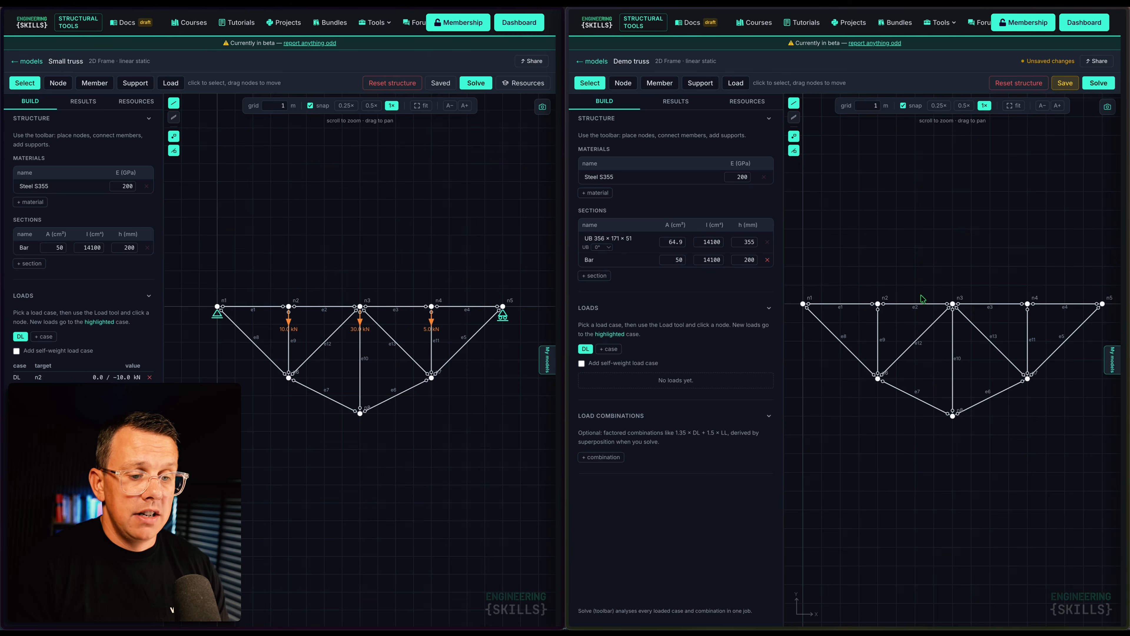
- Assign the Bar section to all truss members and delete the UB 356 × 171 × 51 section
left_click(663, 84)
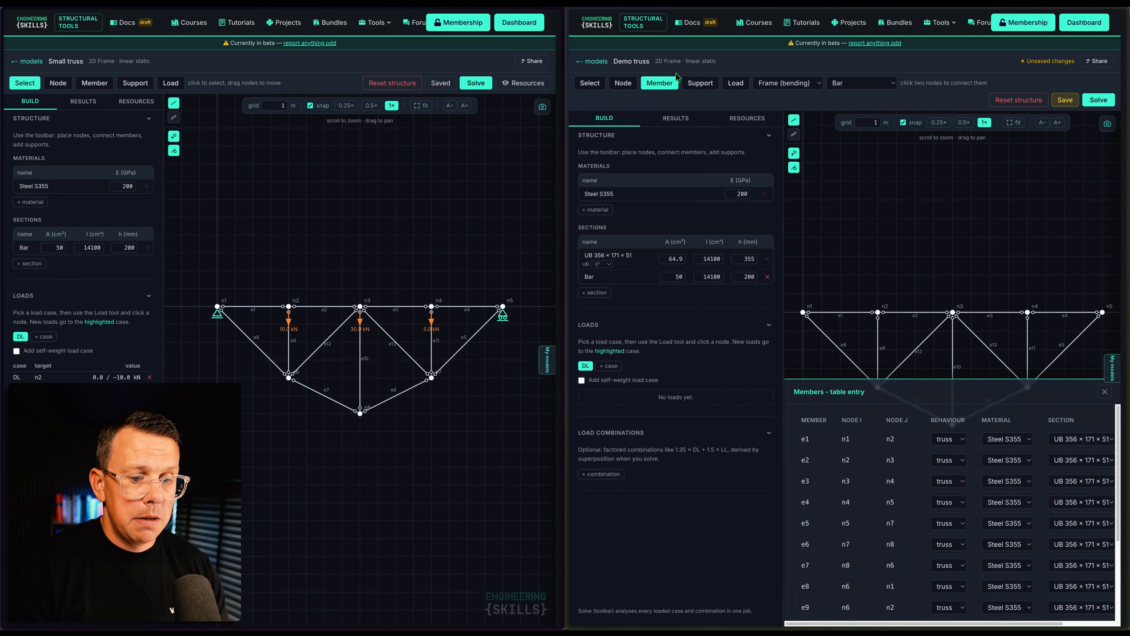
left_click(1068, 443)
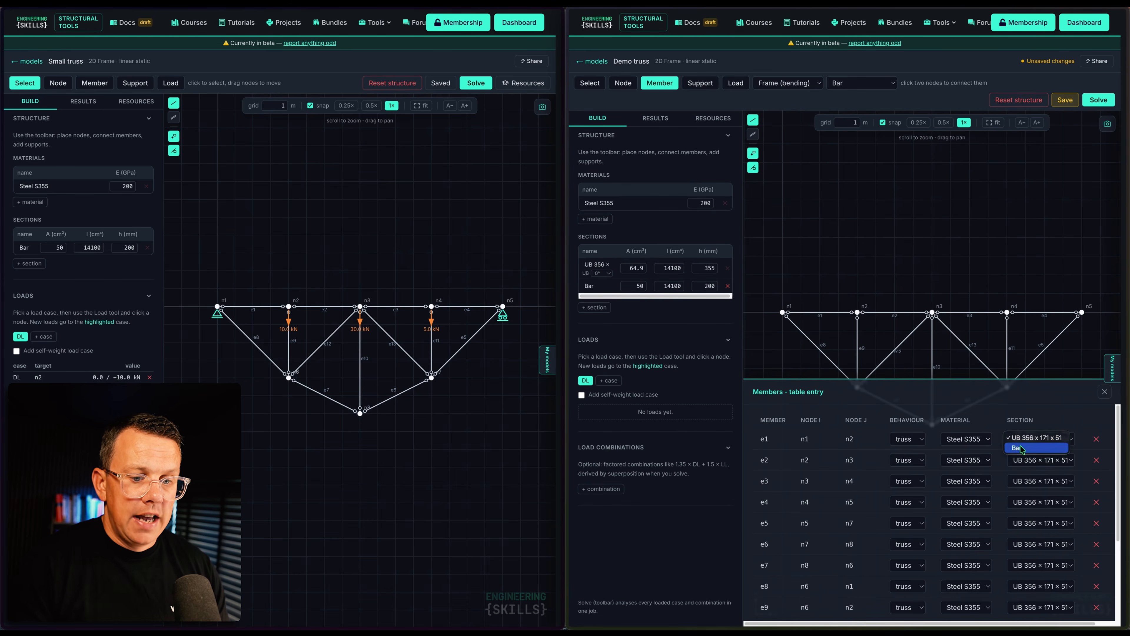
left_click(1041, 449)
left_click(1050, 460)
left_click(1043, 470)
left_click(1045, 481)
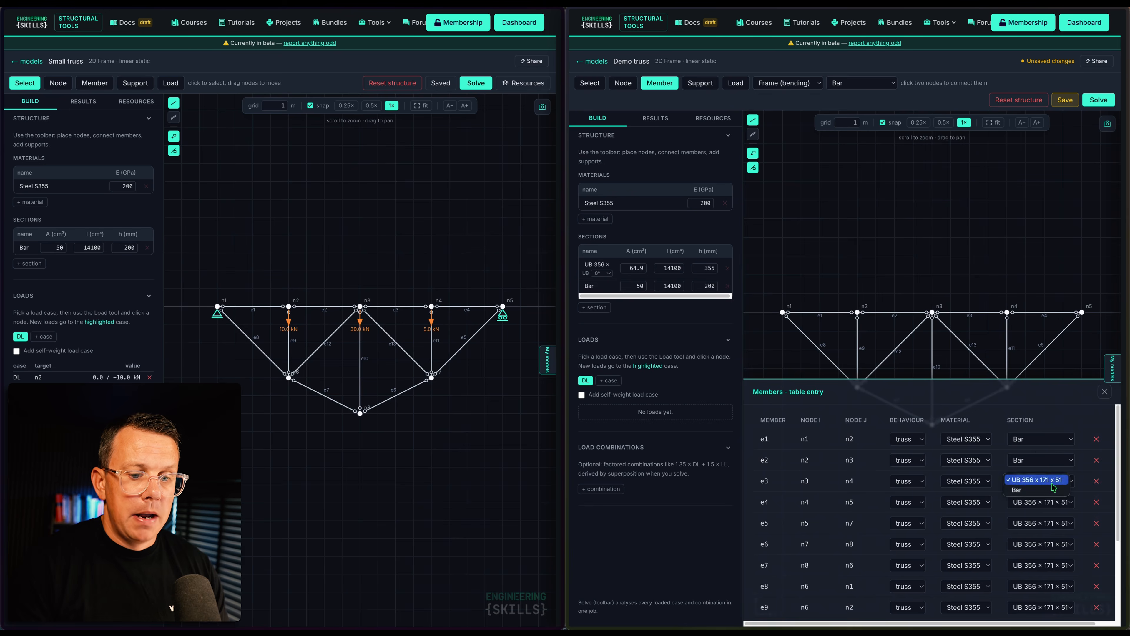
left_click(1104, 392)
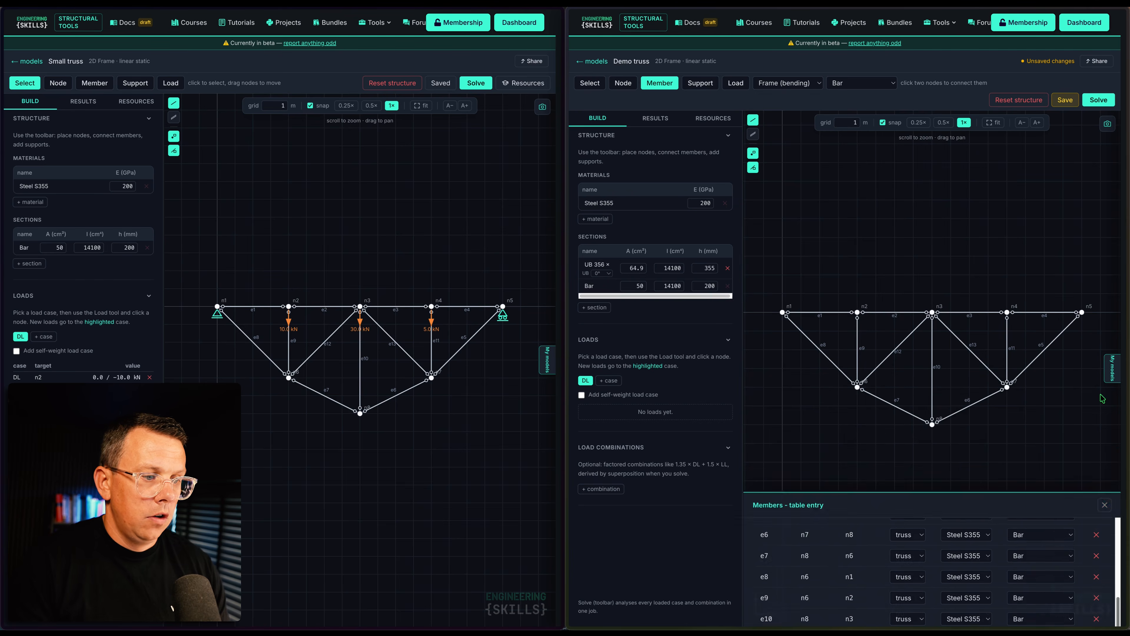
left_click(727, 269)
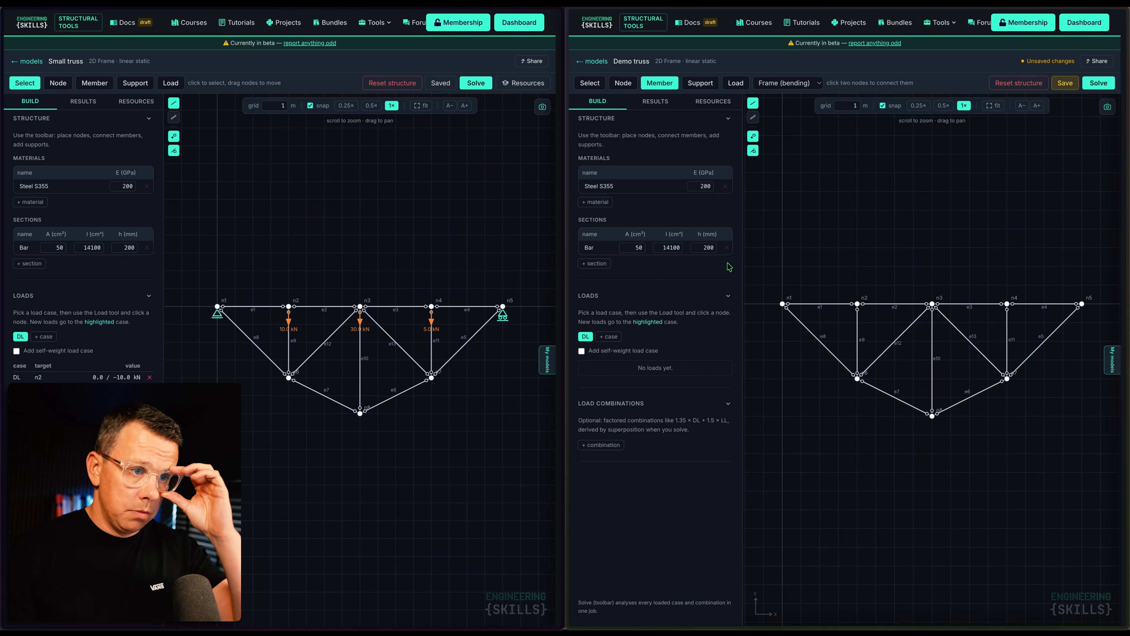
- Add a pin support at node n1 and a roller support restrained in UY only at node n5
left_click(701, 82)
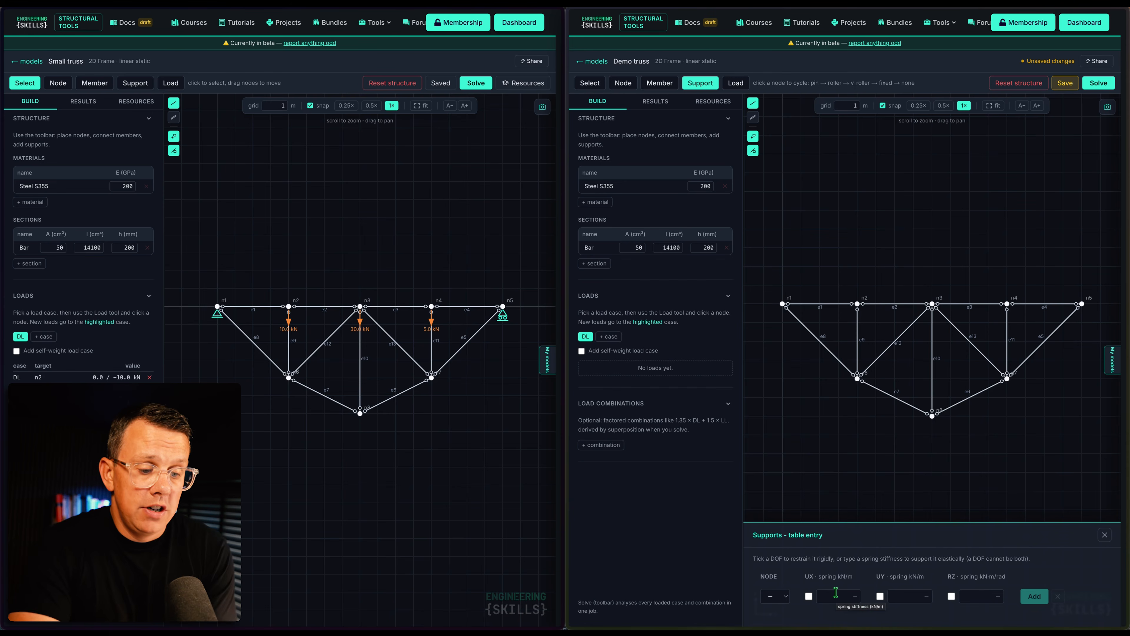
left_click(783, 305)
left_click(783, 306)
left_click(783, 305)
left_click(783, 306)
left_click(783, 306)
left_click(783, 306)
left_click(783, 305)
left_click(783, 305)
left_click(783, 306)
left_click(783, 306)
left_click(783, 305)
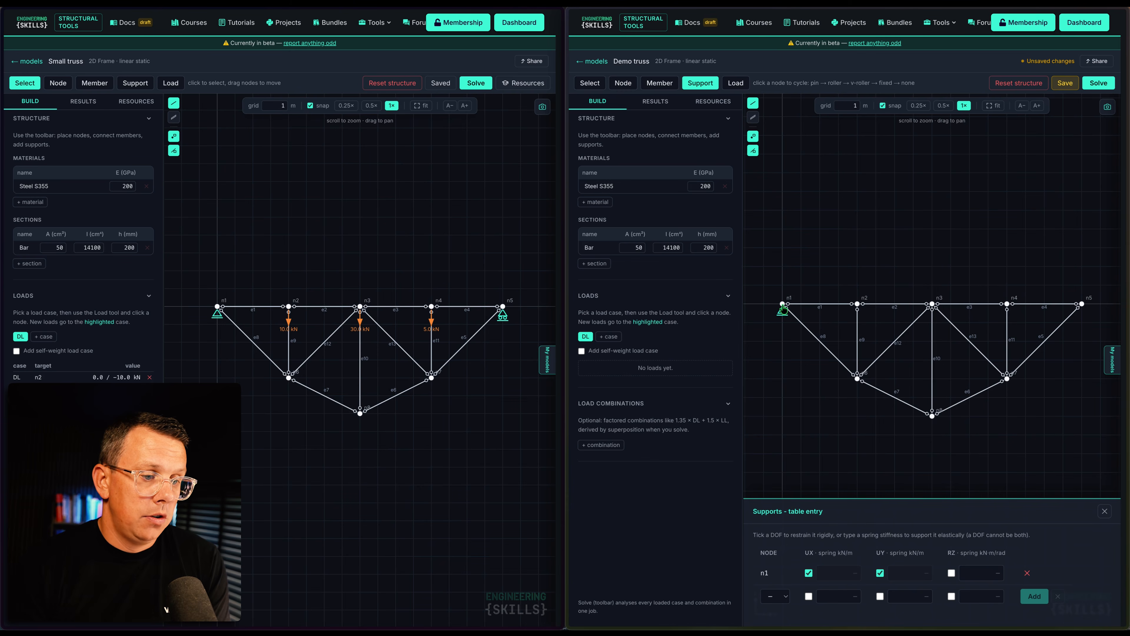
left_click(1082, 307)
left_click(1083, 308)
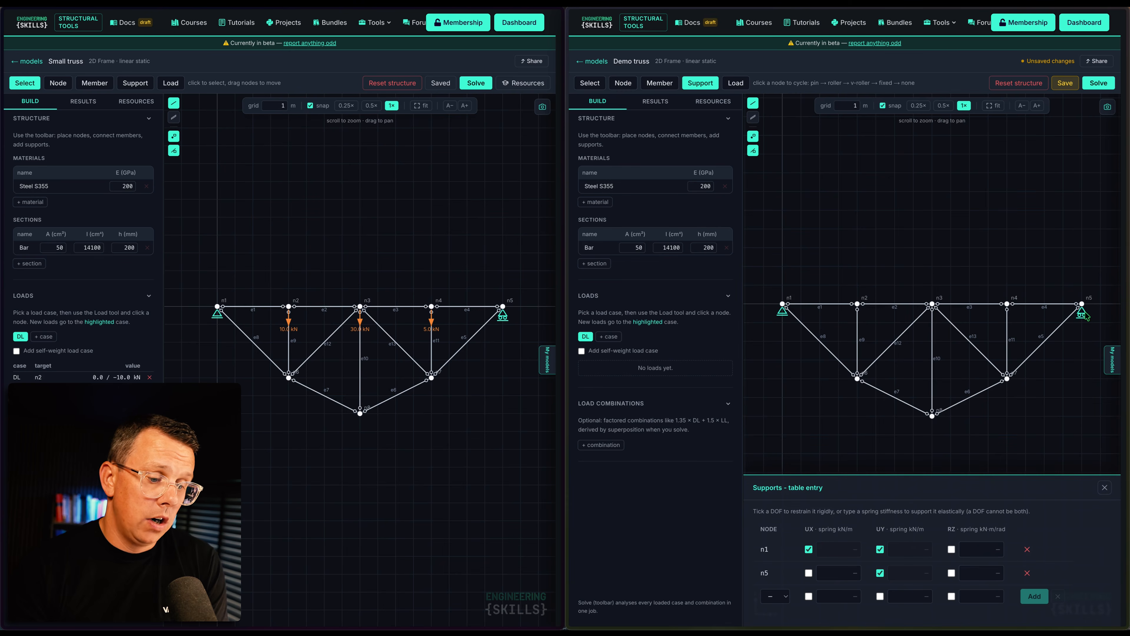
- Add a nodal load in case DL at node n2 with FY of -10 kN
left_click(742, 84)
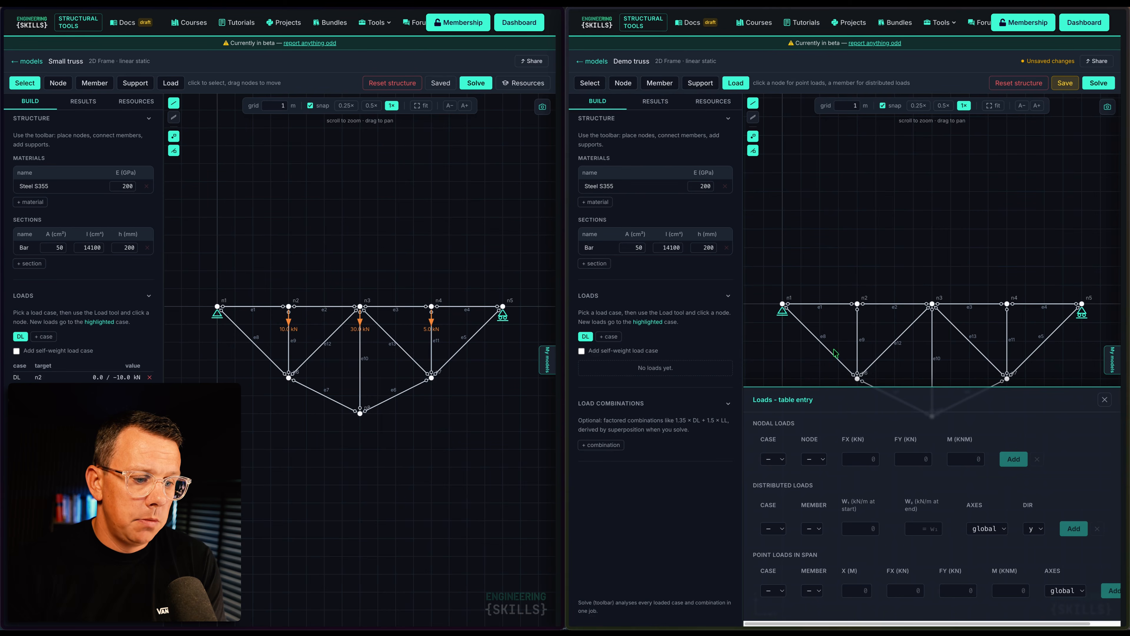
left_click(782, 460)
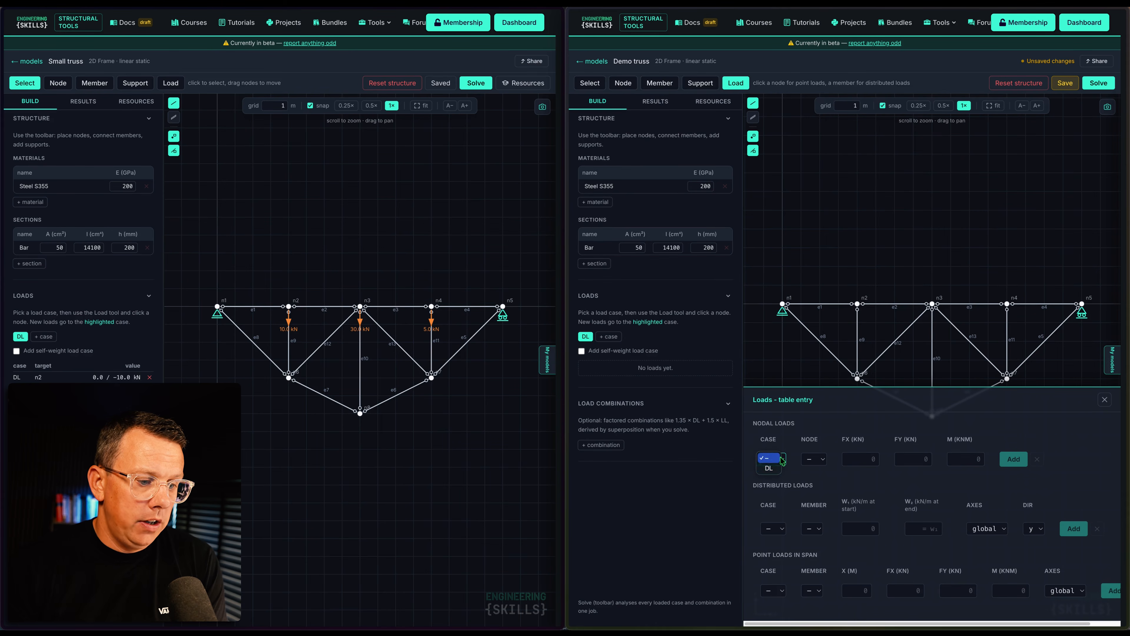
left_click(776, 471)
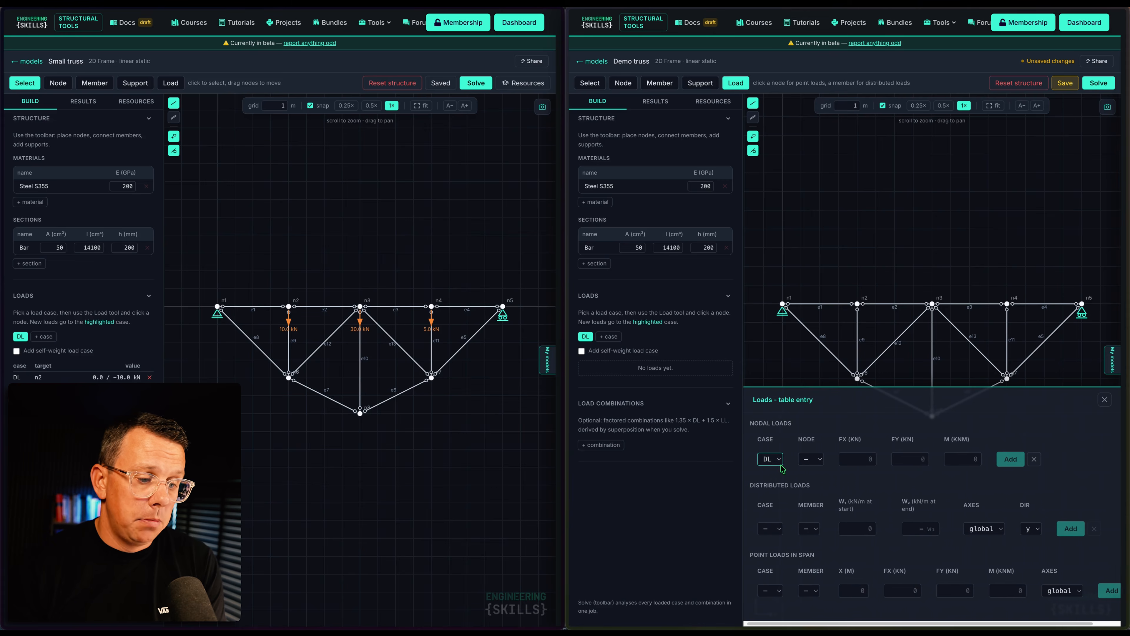
left_click(823, 459)
left_click(817, 482)
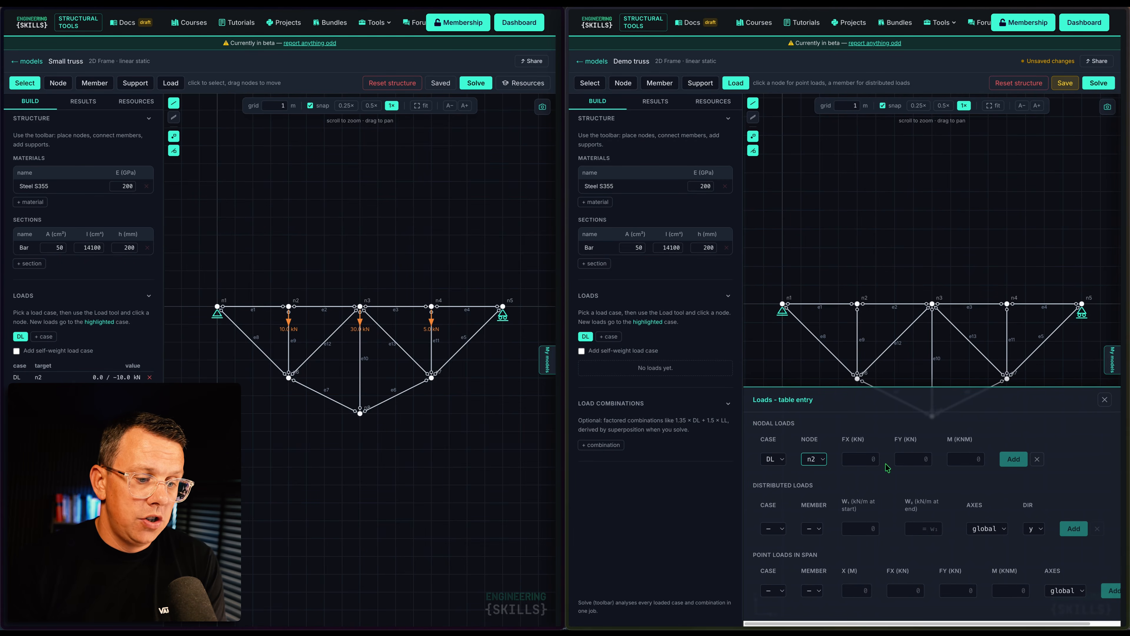
left_click(912, 458)
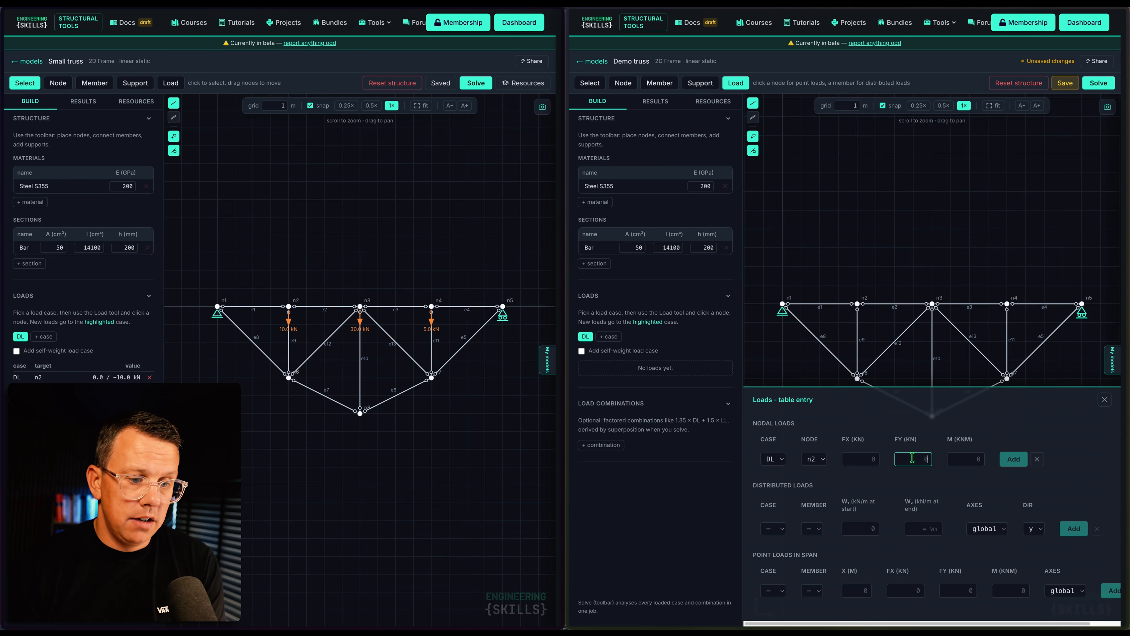
type("-10")
key("Return")
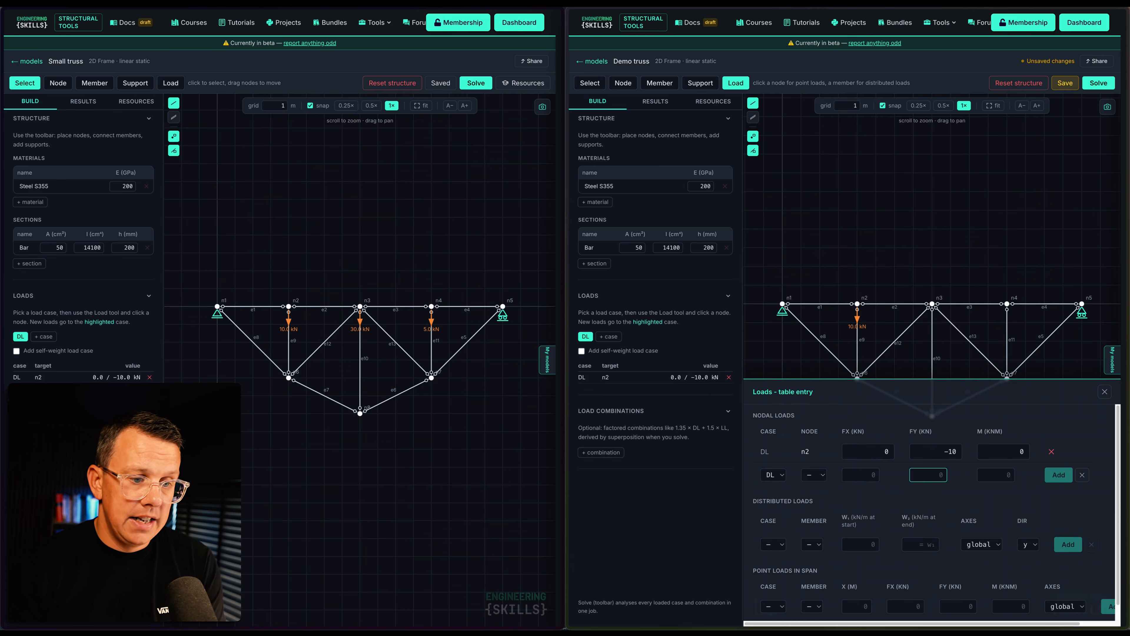
- Add a DL nodal load at node n3 with FY of -30 kN
left_click(824, 476)
left_click(812, 519)
left_click(933, 474)
type("-30")
key("Return")
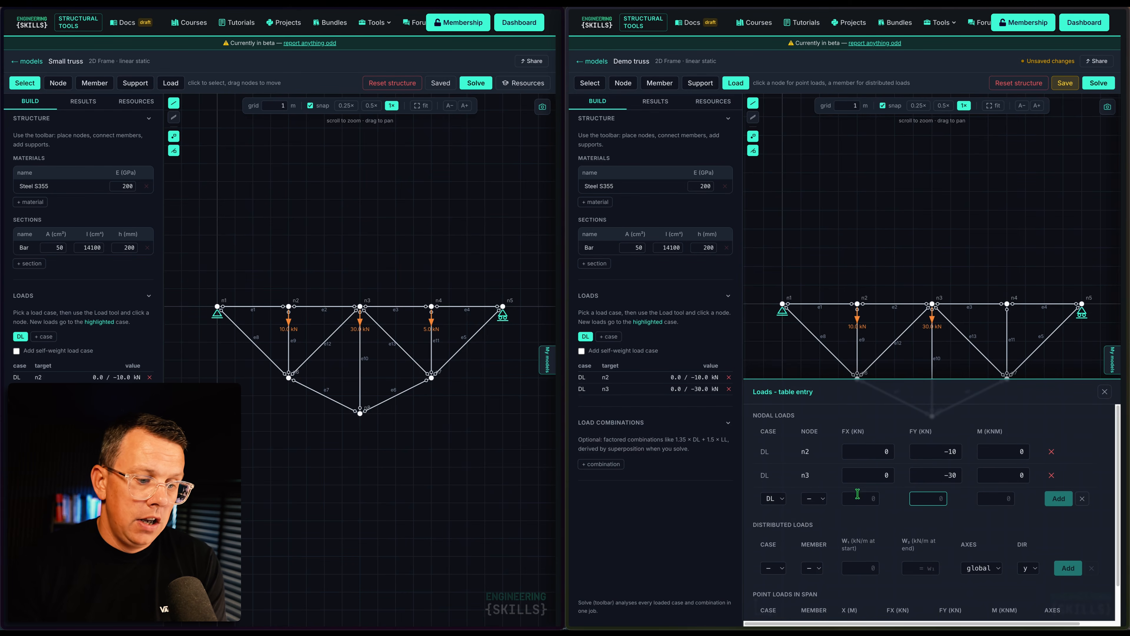
- Add a DL nodal load at node n4 with FY of -5 kN and close the load table
left_click(813, 498)
left_click(928, 497)
type("-5")
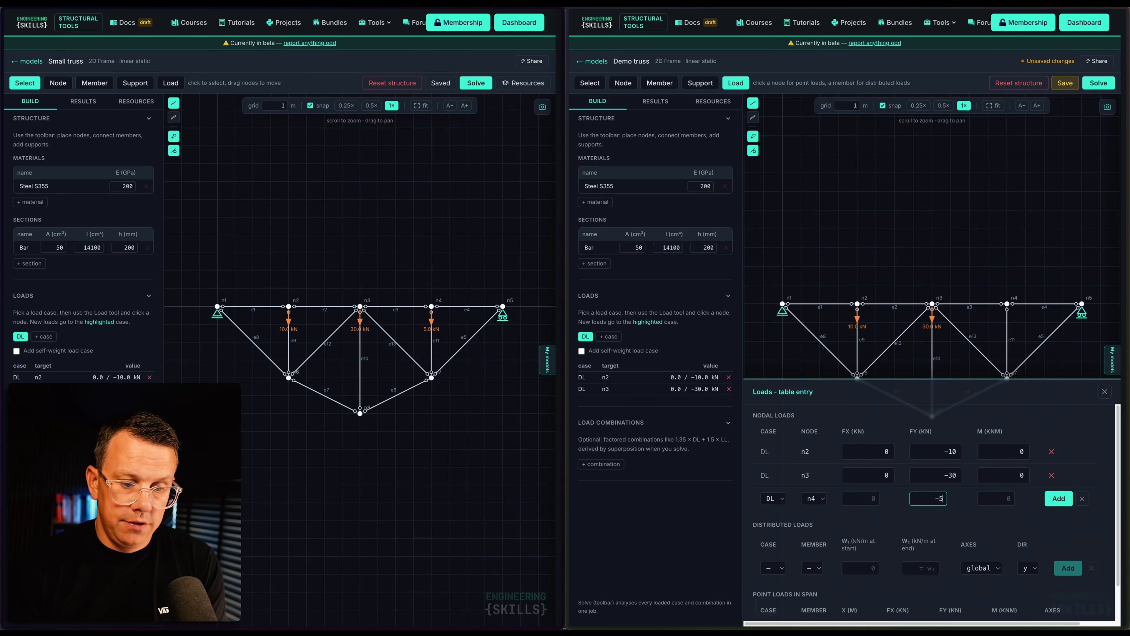
key("Return")
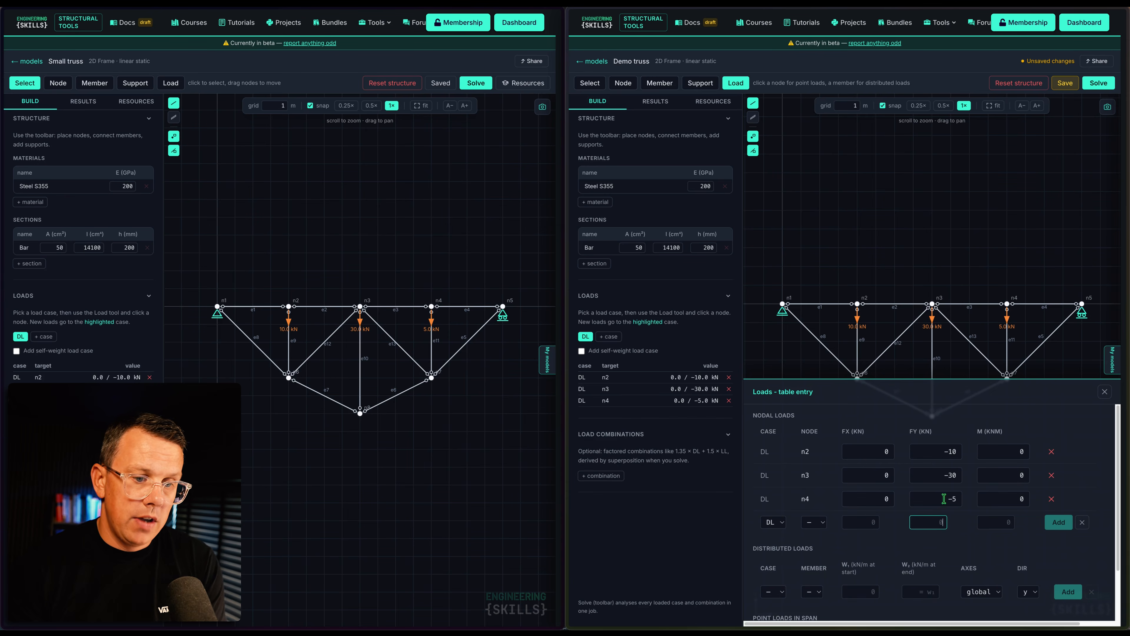
left_click(1105, 394)
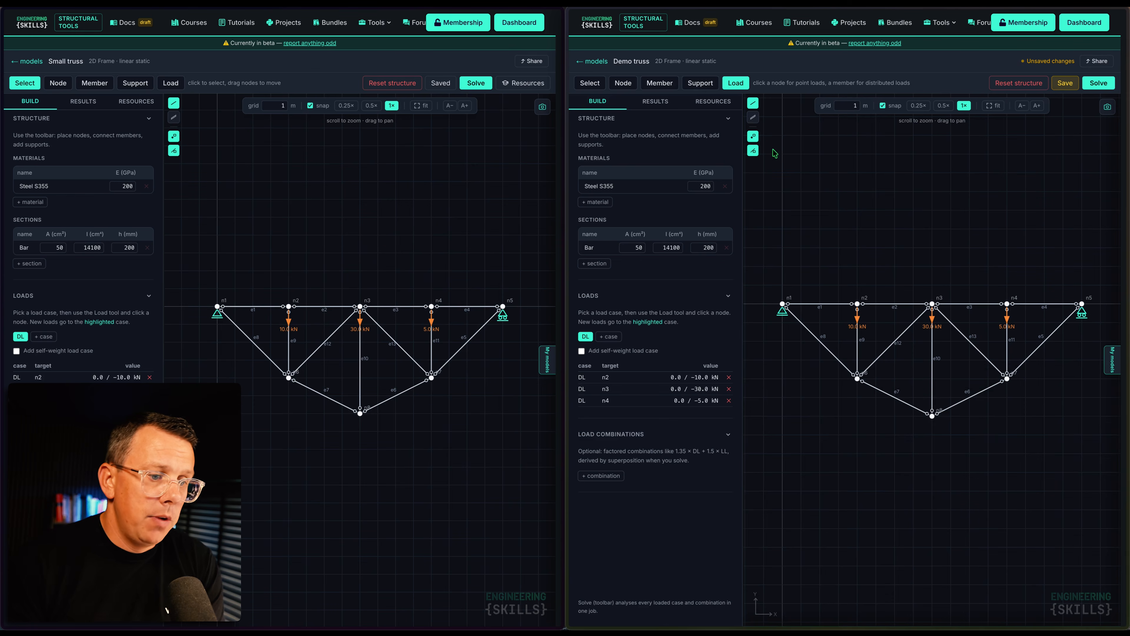
- Hide the node and member labels and display the truss members at their section depth
left_click(753, 138)
left_click(753, 138)
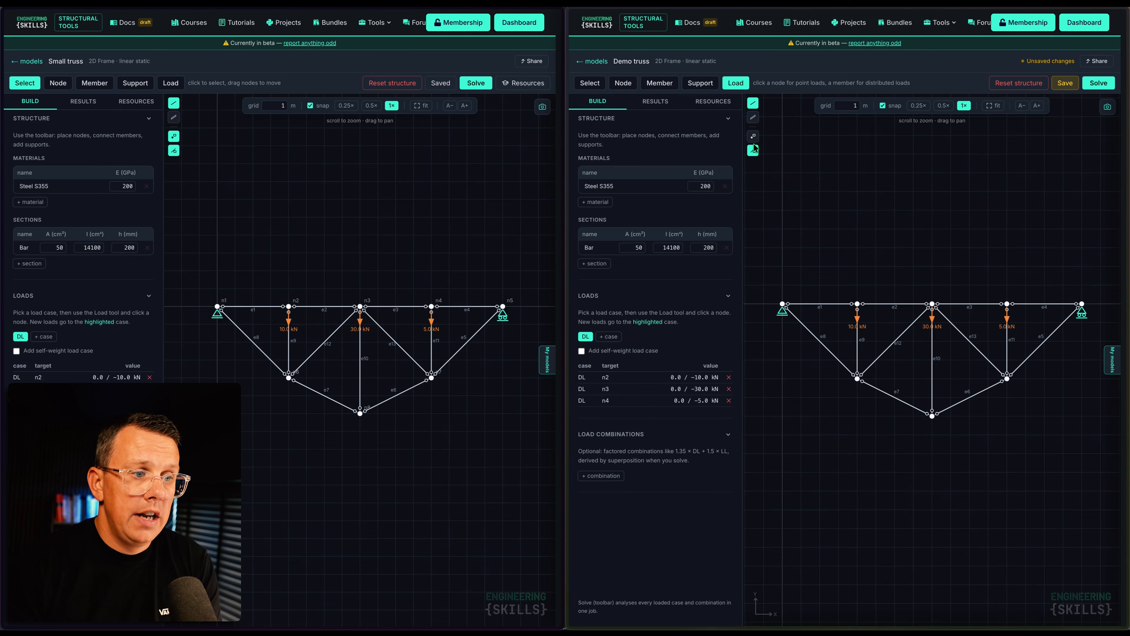
left_click(753, 152)
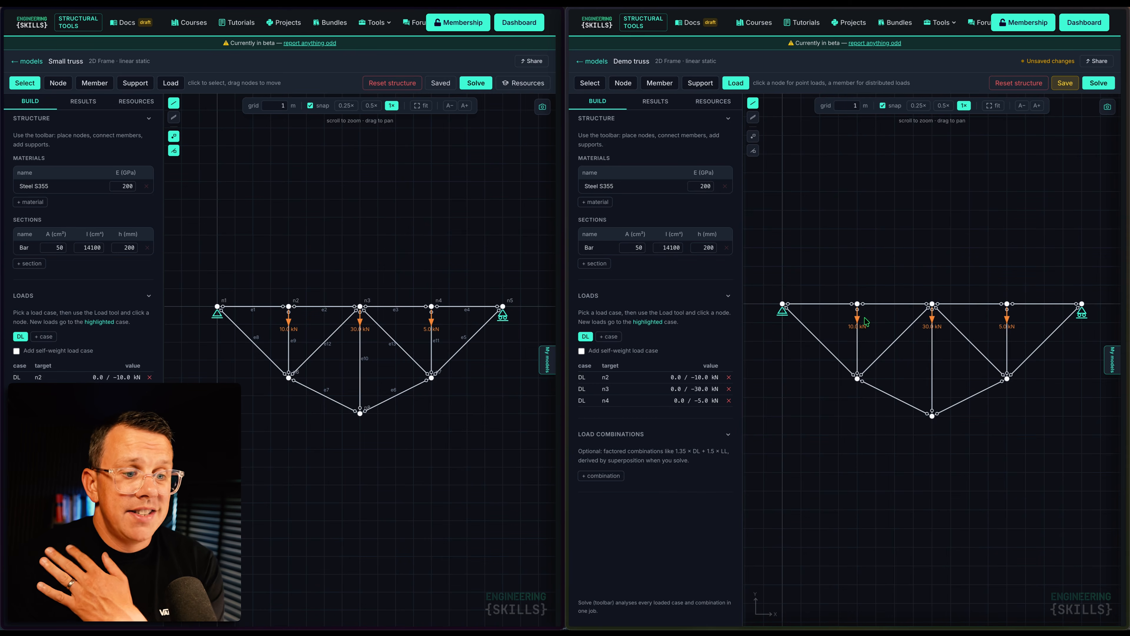
left_click(753, 118)
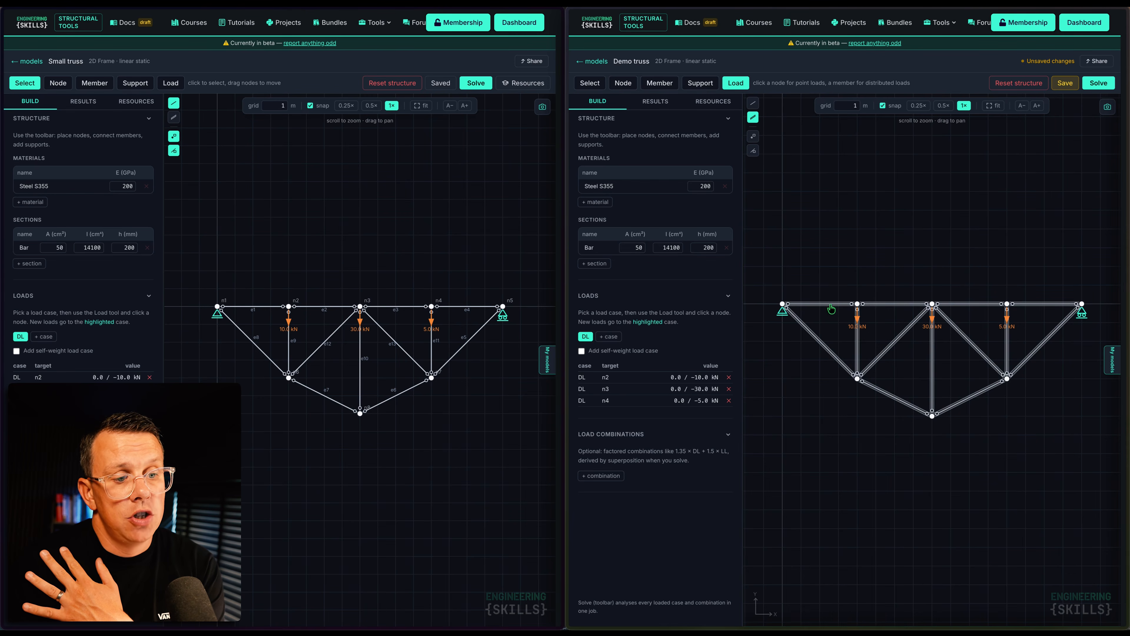
- Set the height h of the Bar section to 500 mm
double_click(705, 248)
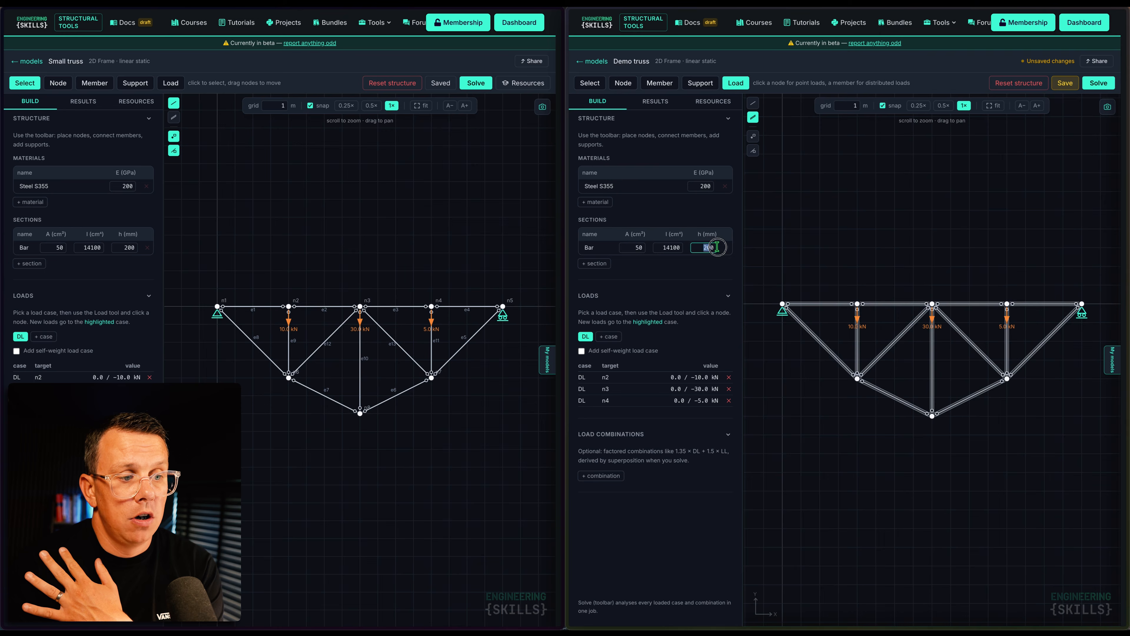
type("500")
key("Return")
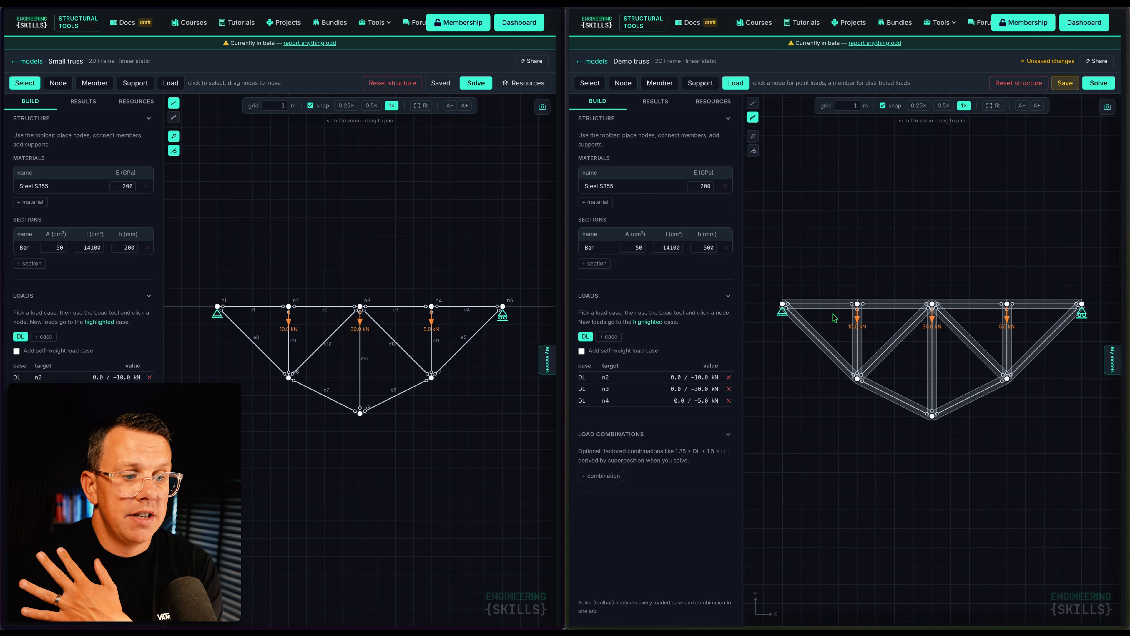
- Set the height h of the Bar section to 100 mm
double_click(699, 247)
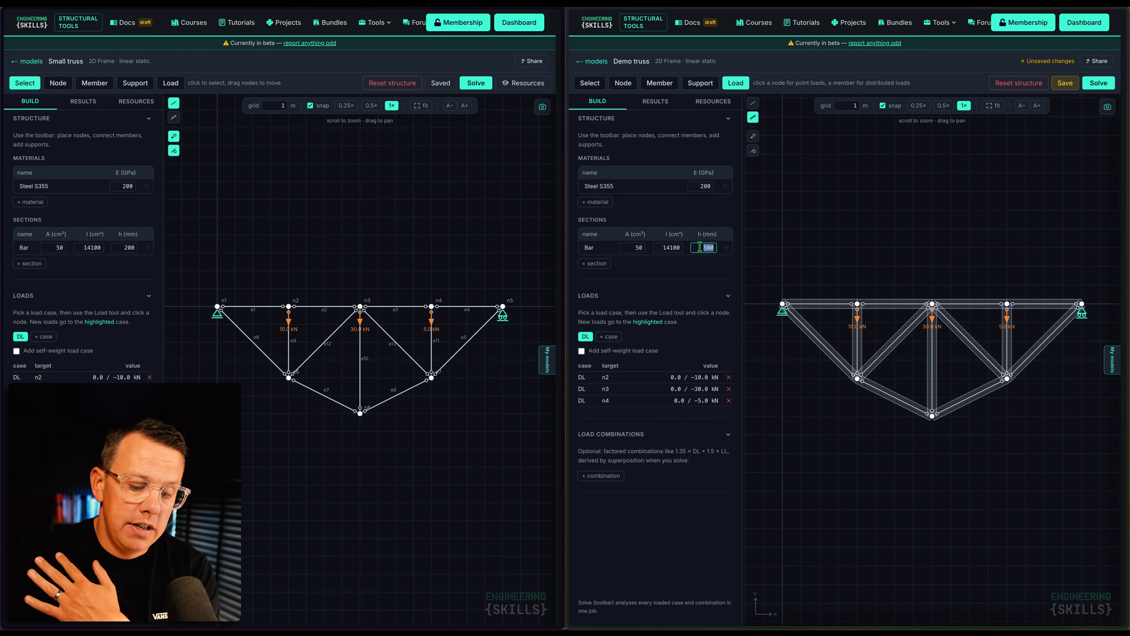
type("100")
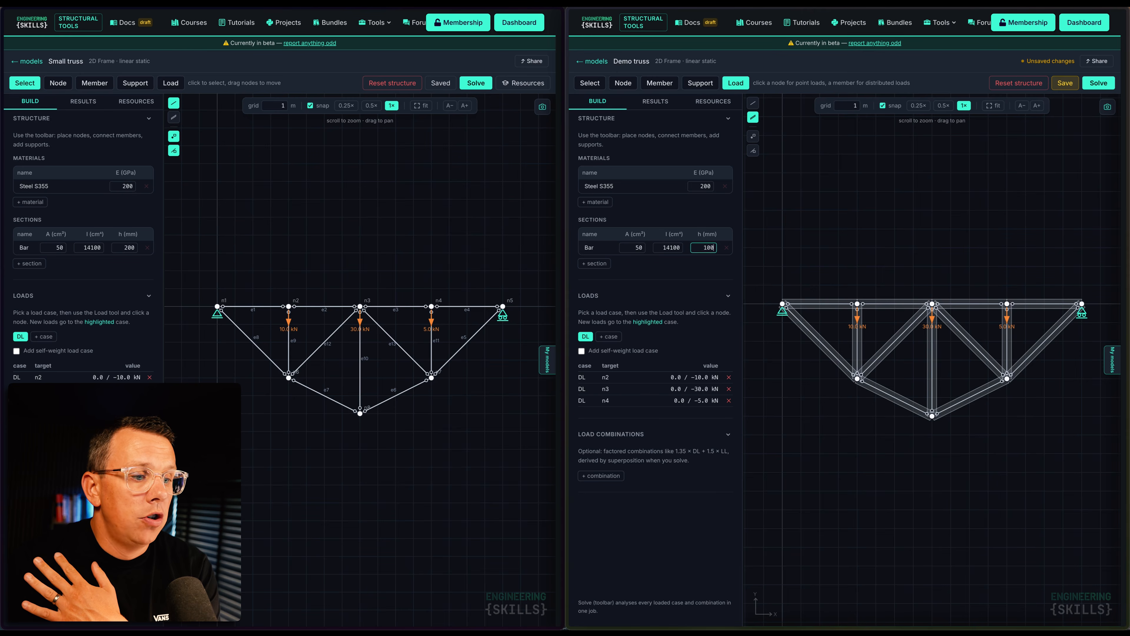
key("Return")
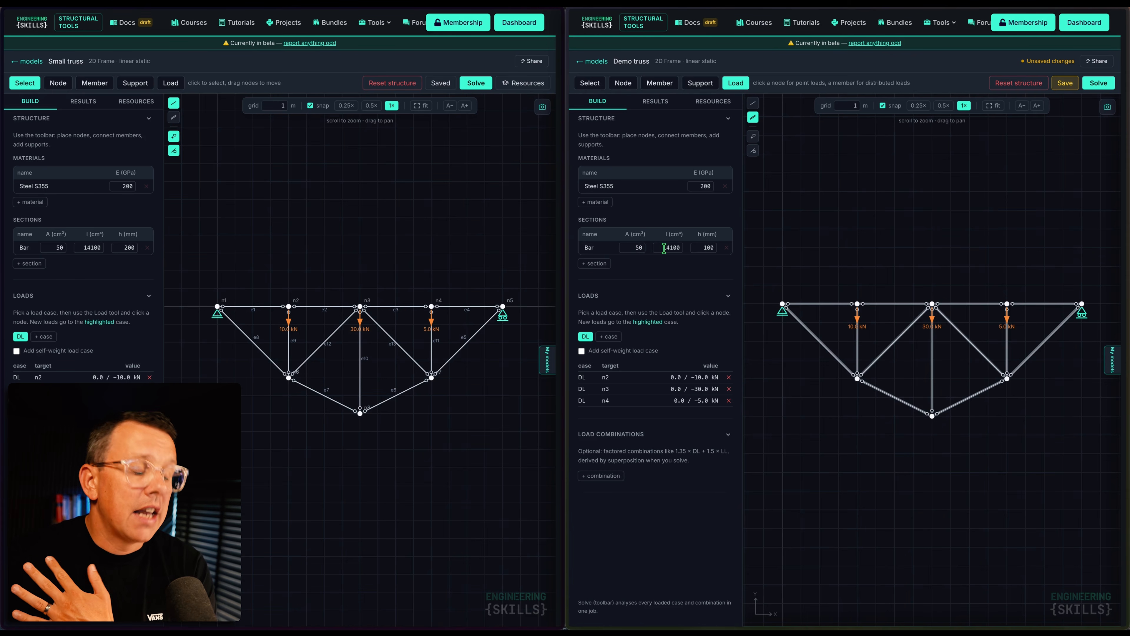
double_click(709, 248)
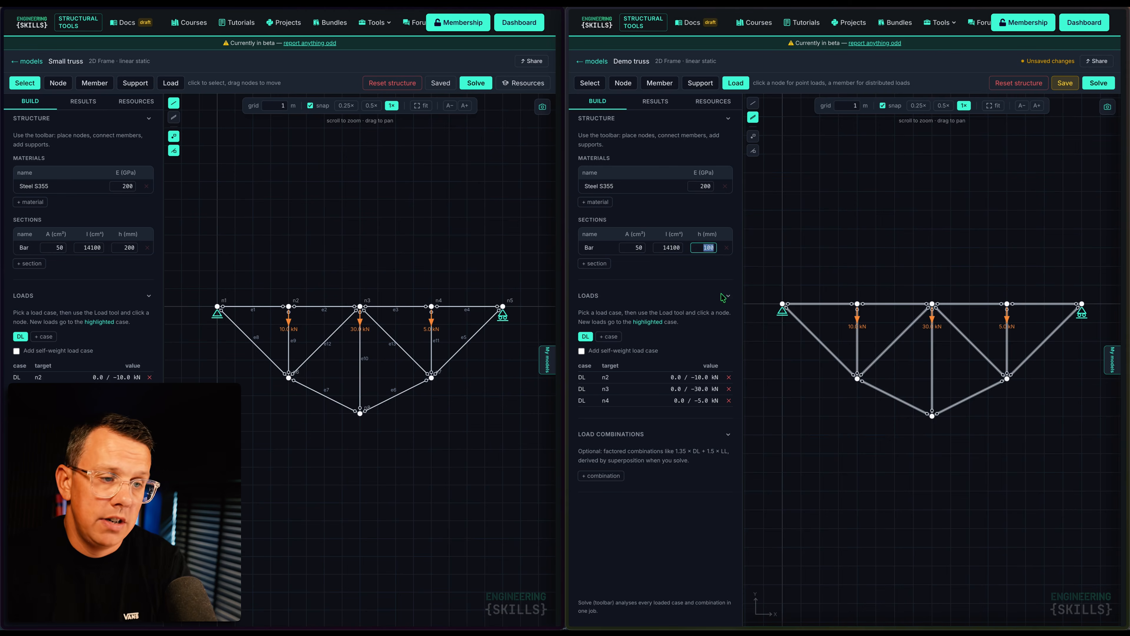
left_click(844, 220)
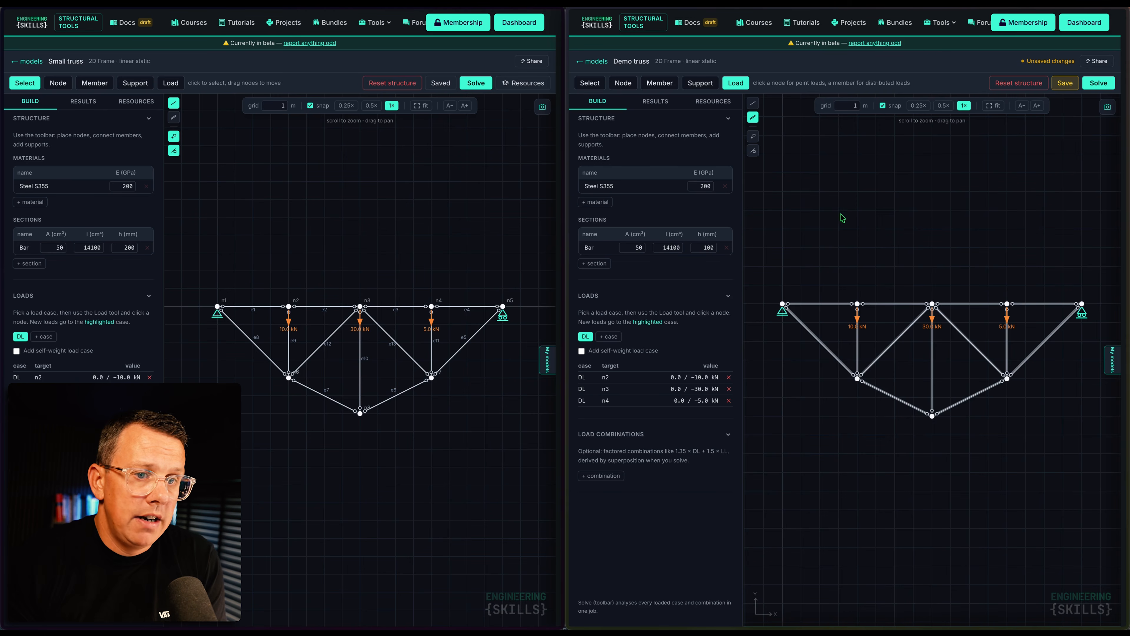
- Save the Demo truss model and solve it, accepting the educational-use notice
left_click(1071, 84)
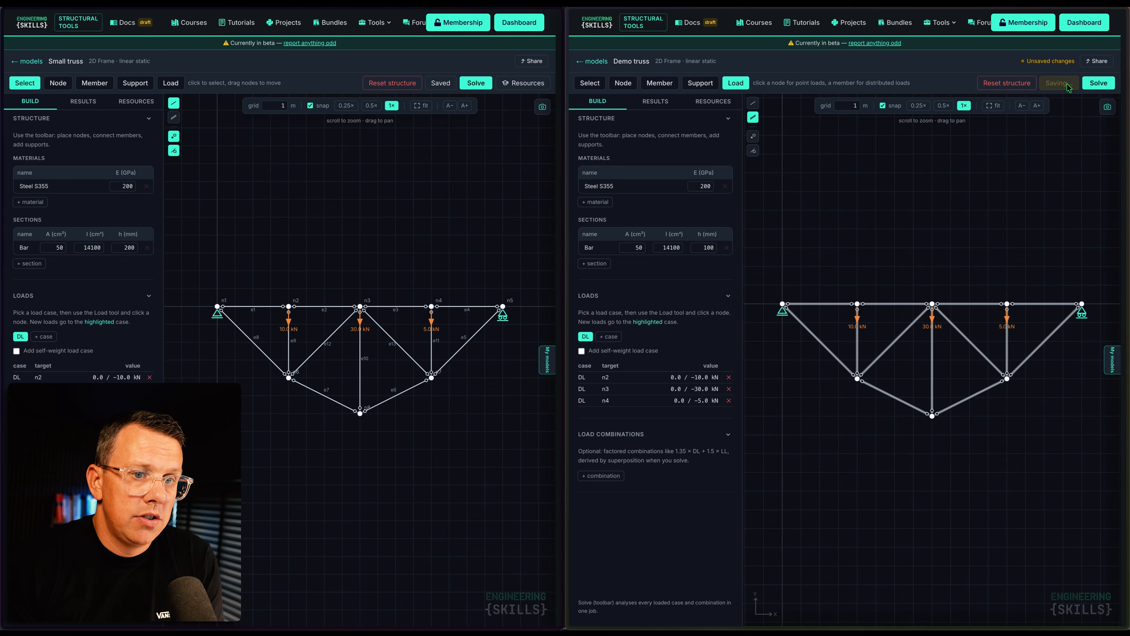
left_click(1097, 83)
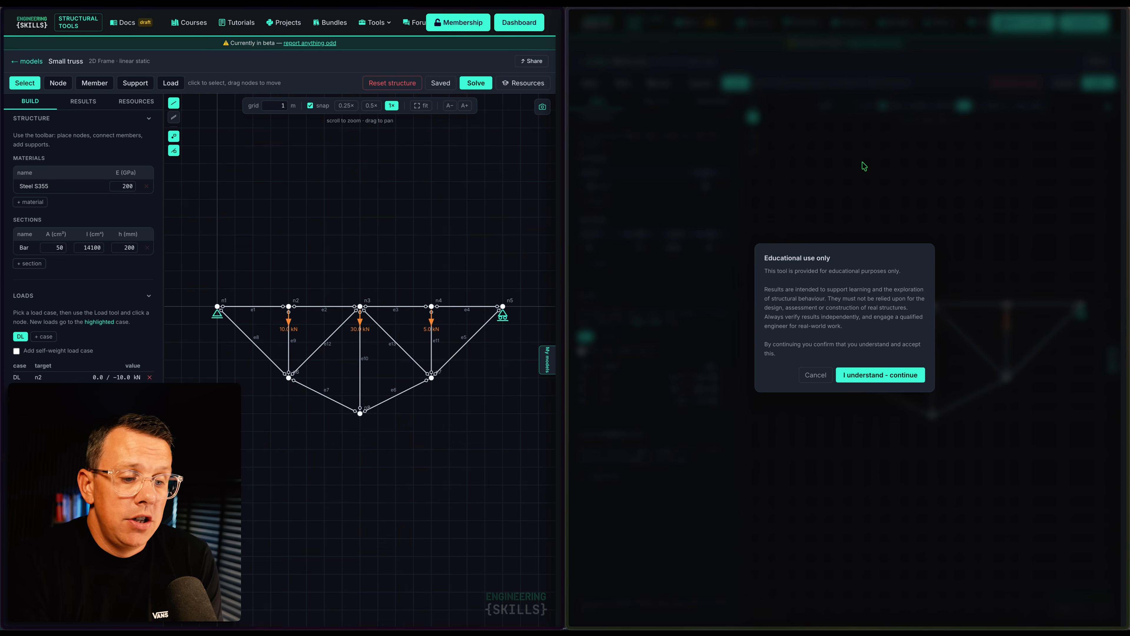
left_click(892, 376)
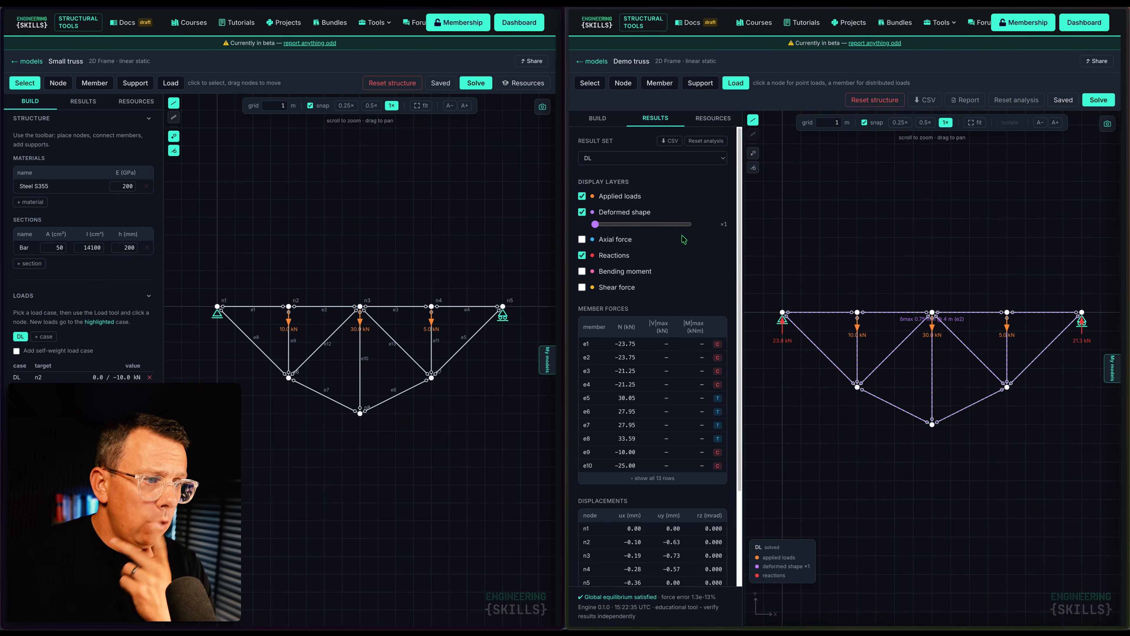
- Look through the build, results and resources views of the solved model, keeping DL as the result set
left_click(597, 119)
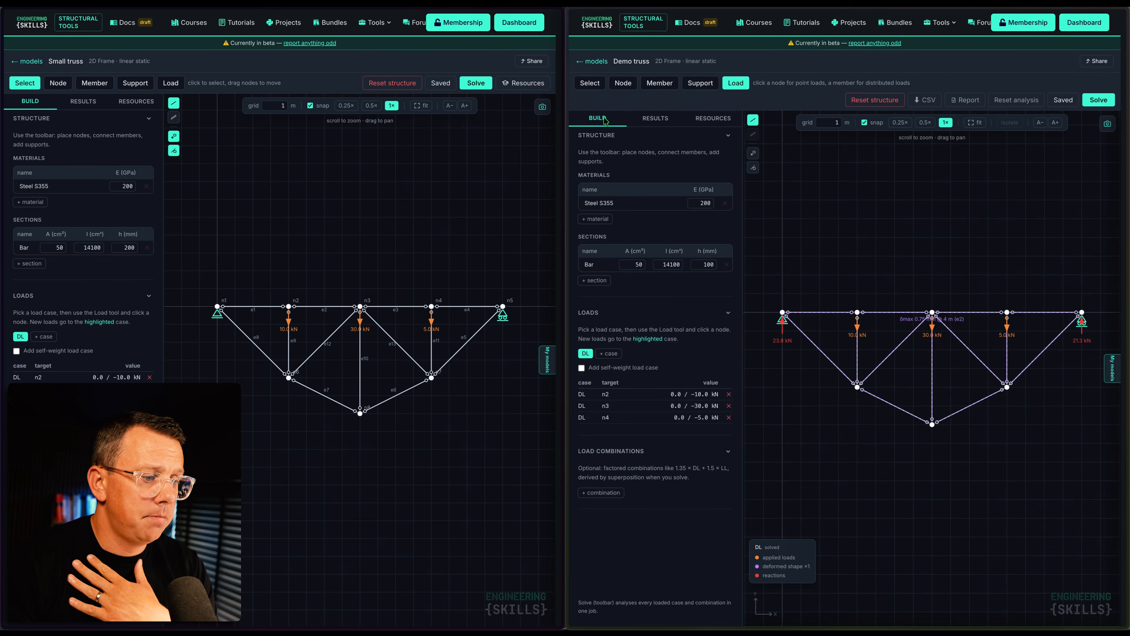
left_click(666, 120)
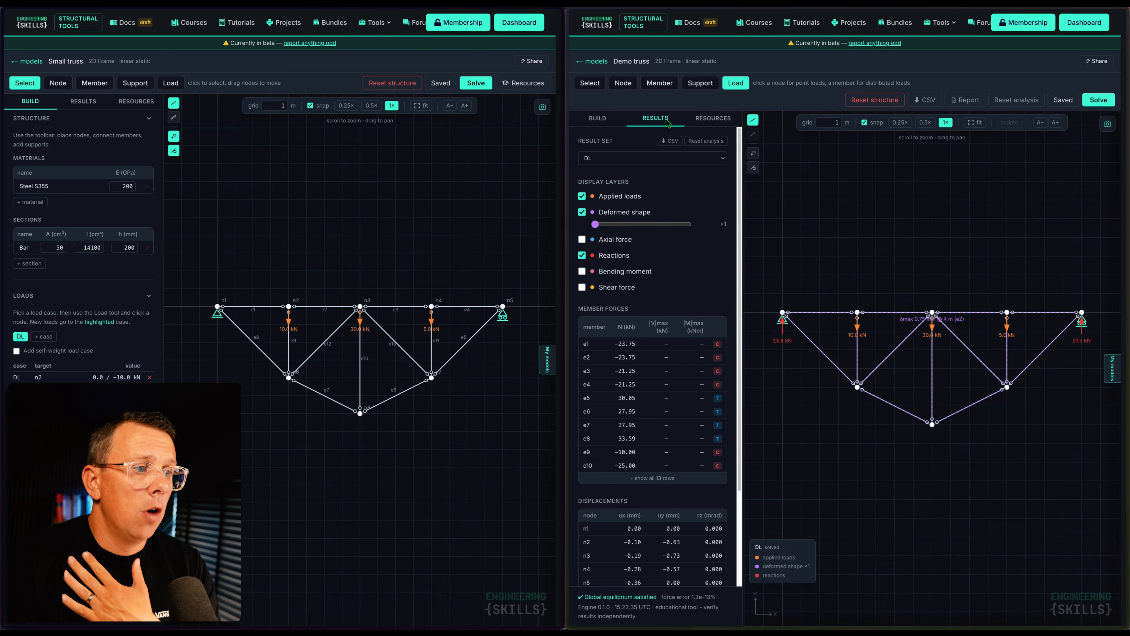
left_click(700, 119)
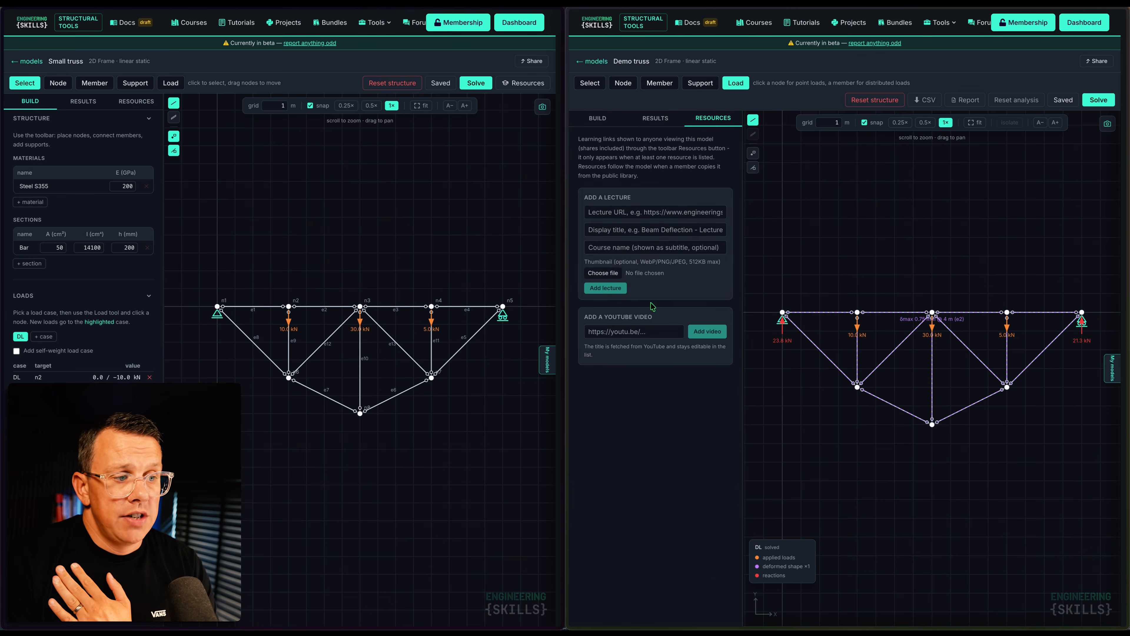
left_click(658, 120)
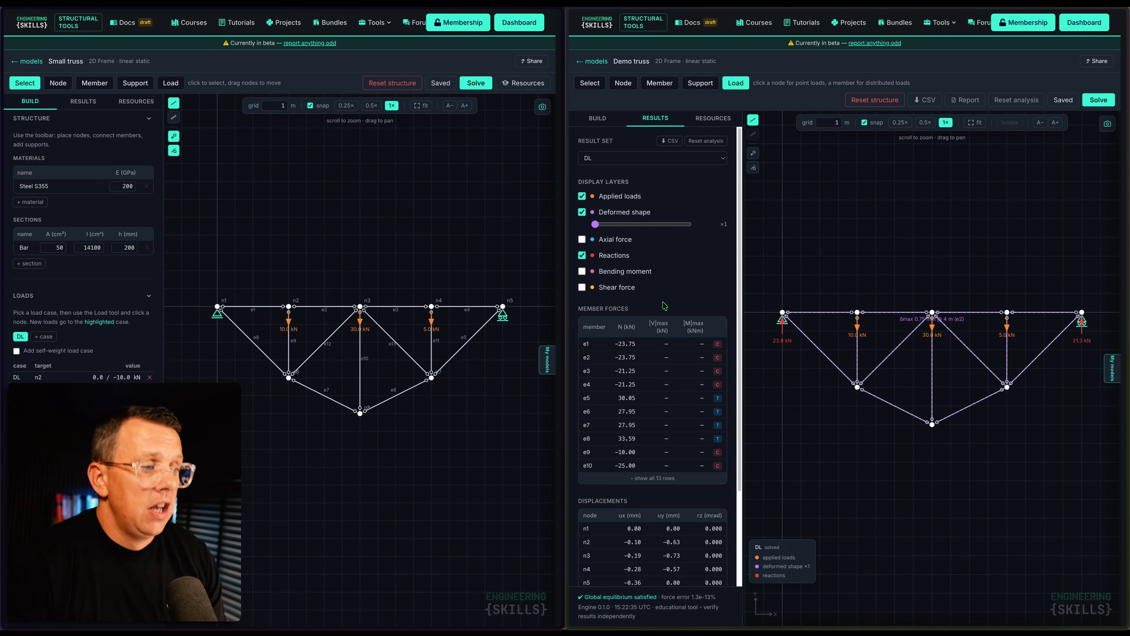
left_click(613, 161)
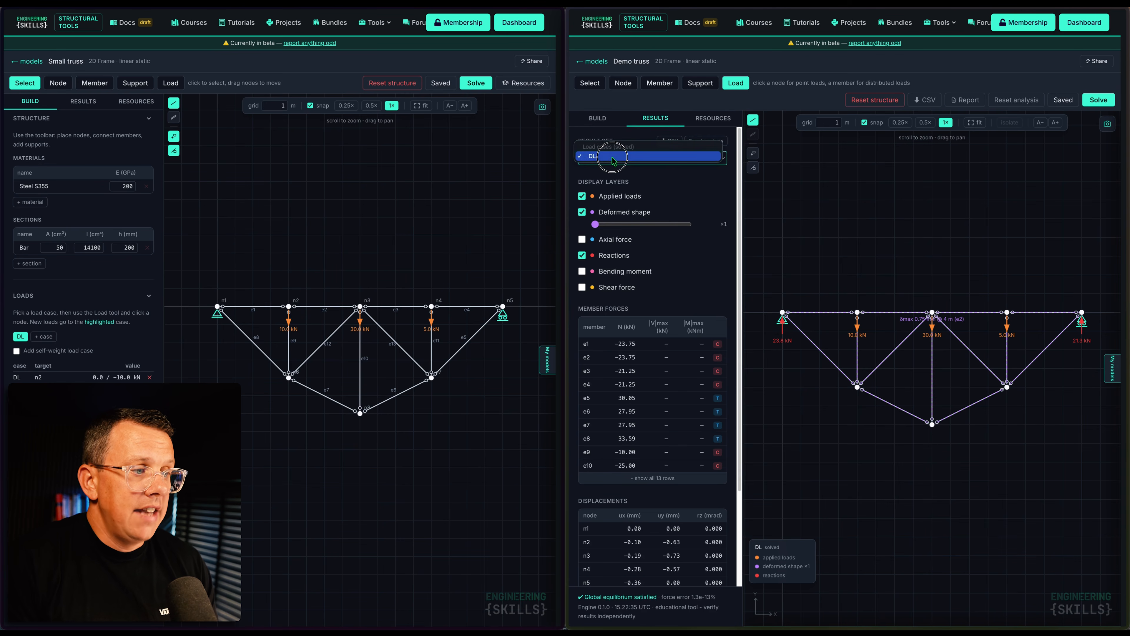
left_click(613, 157)
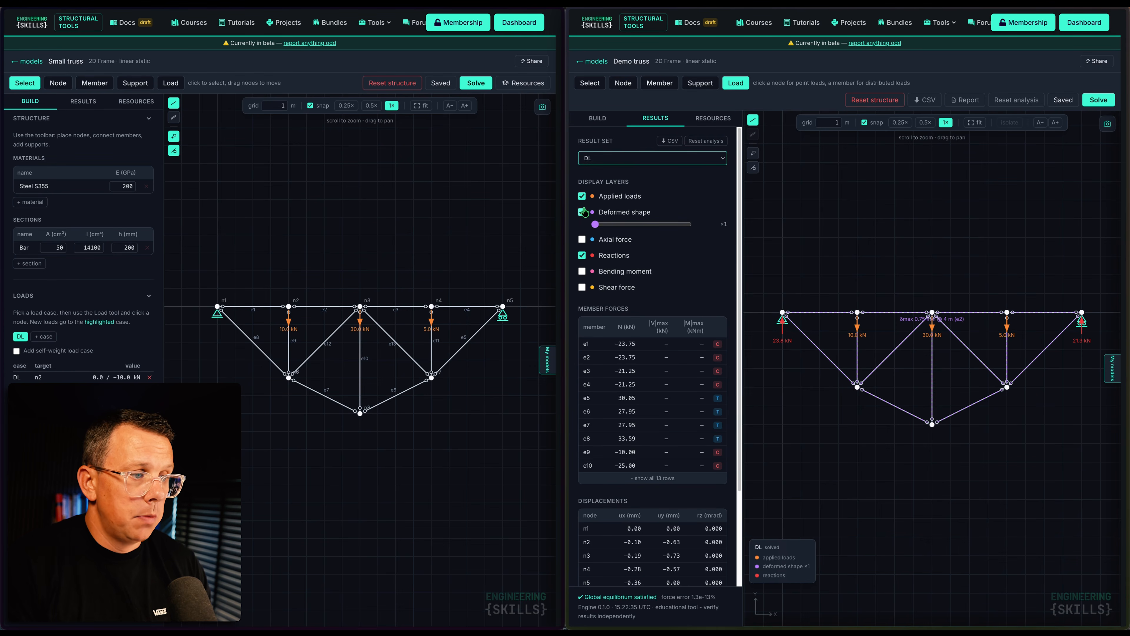
- Hide the applied loads and magnify the deformed shape to about ×1585
left_click(582, 196)
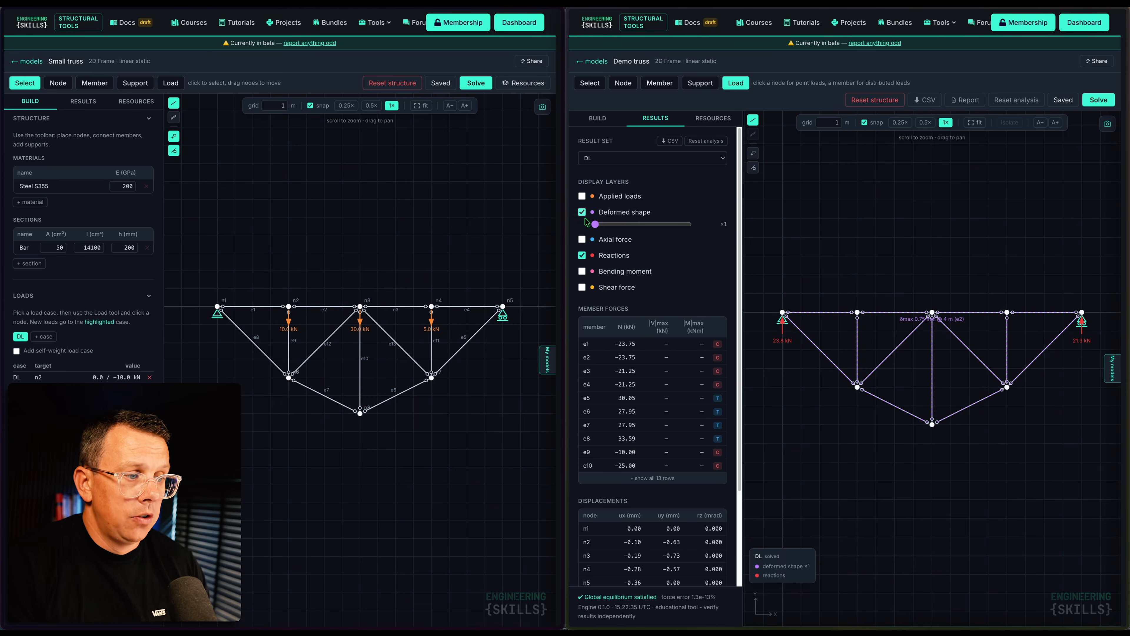
left_click_drag(594, 224, 671, 235)
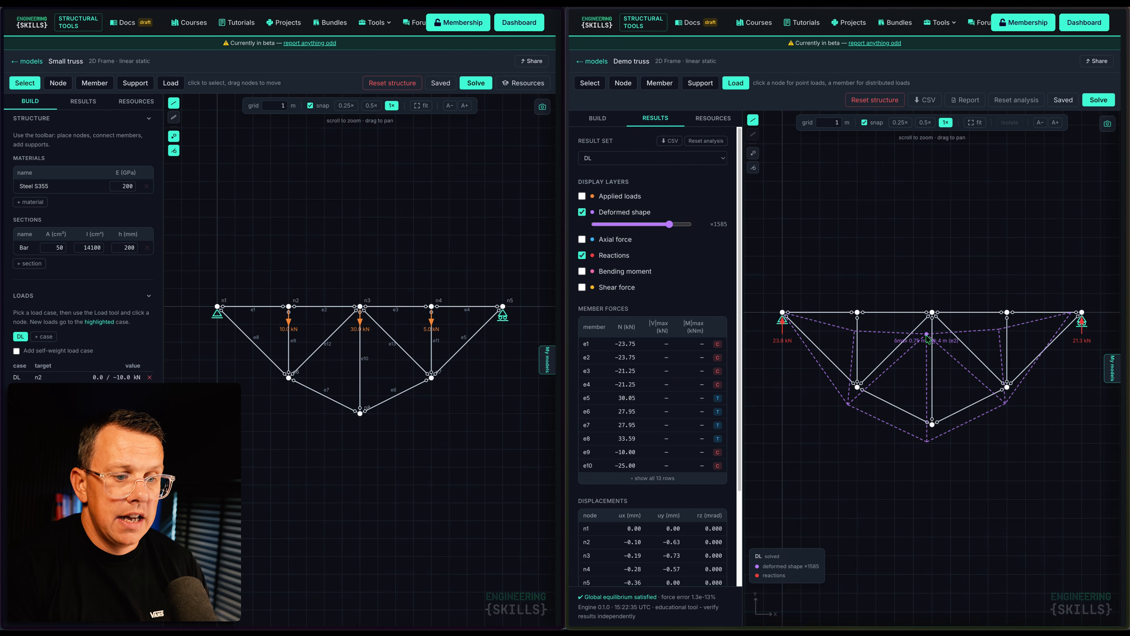
- Replace the deformed shape and reactions with the axial force display, and enlarge the Demo truss window to full screen
left_click(582, 213)
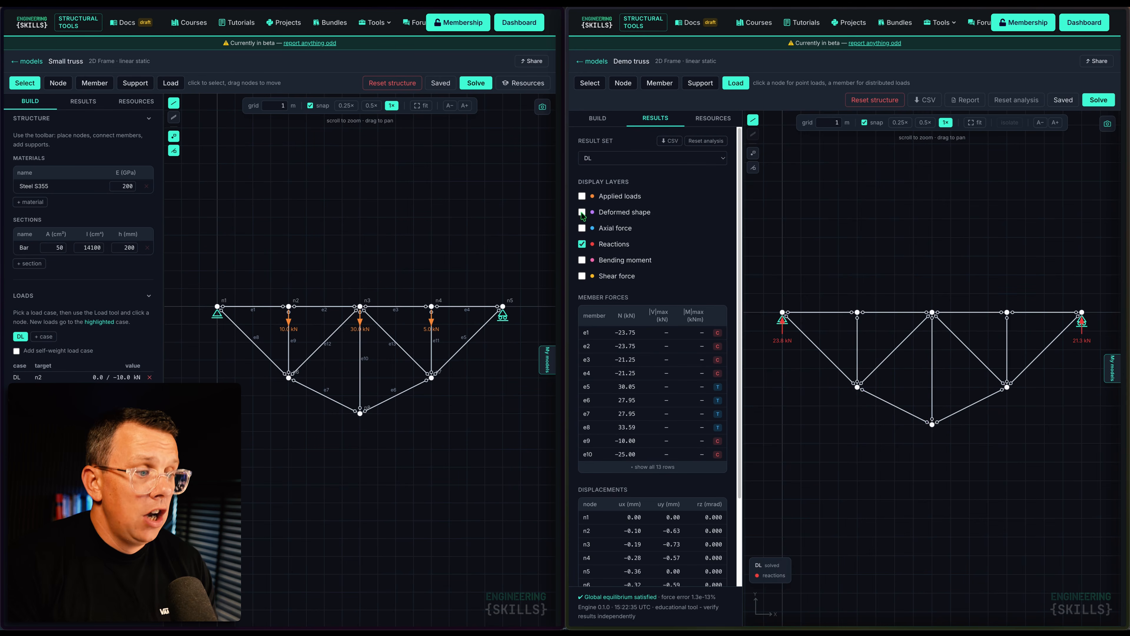
left_click(582, 244)
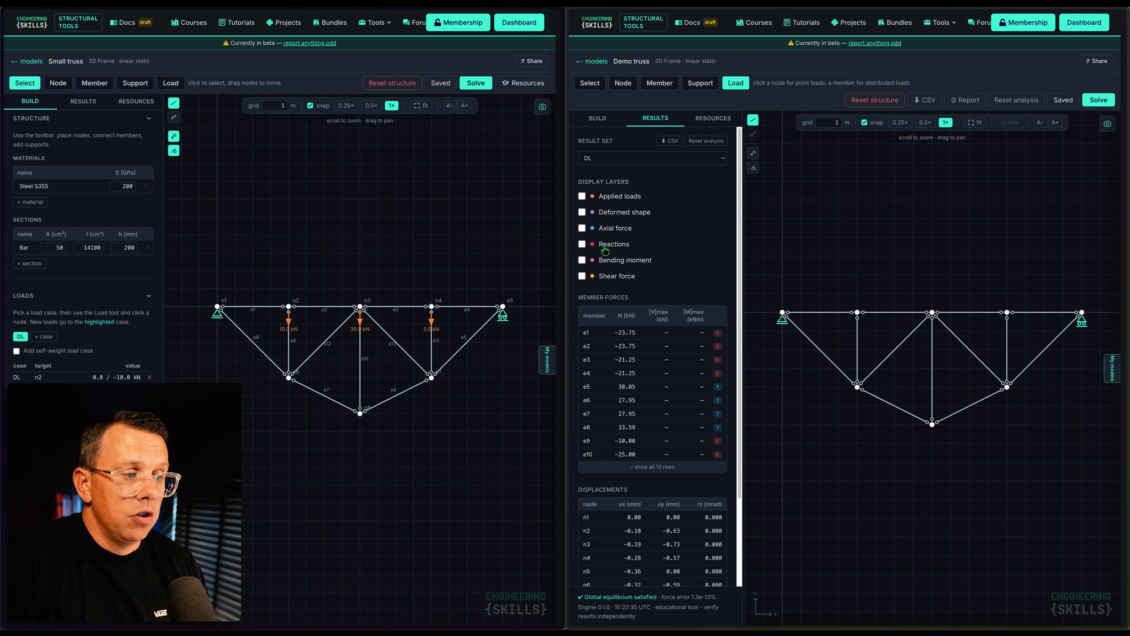
left_click(582, 228)
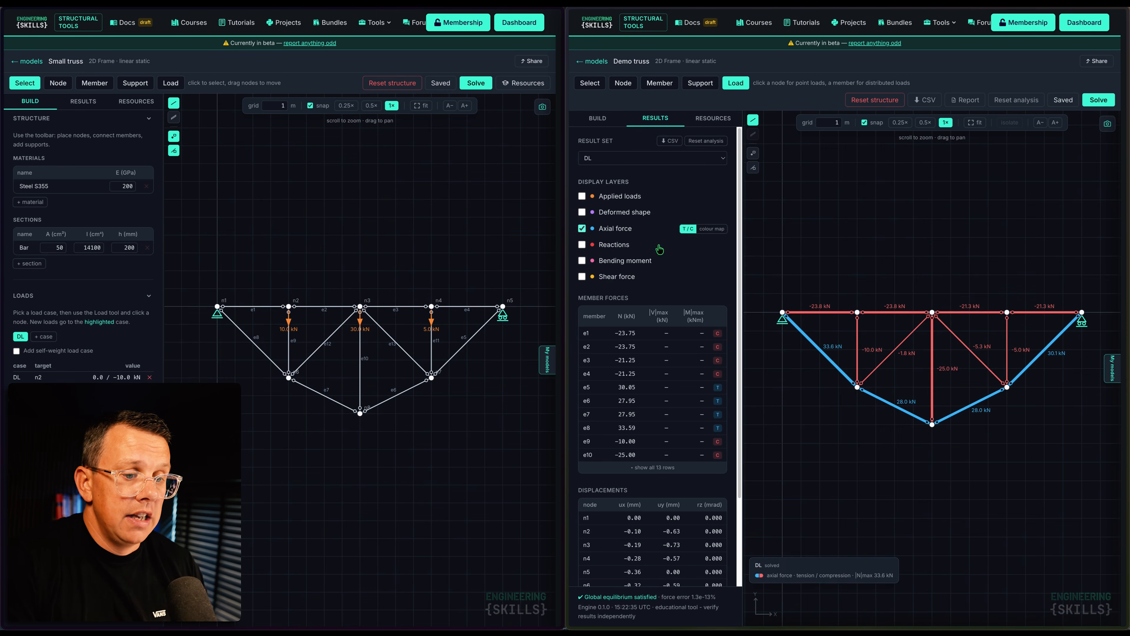
key("ctrl+alt+Return")
left_click(696, 107)
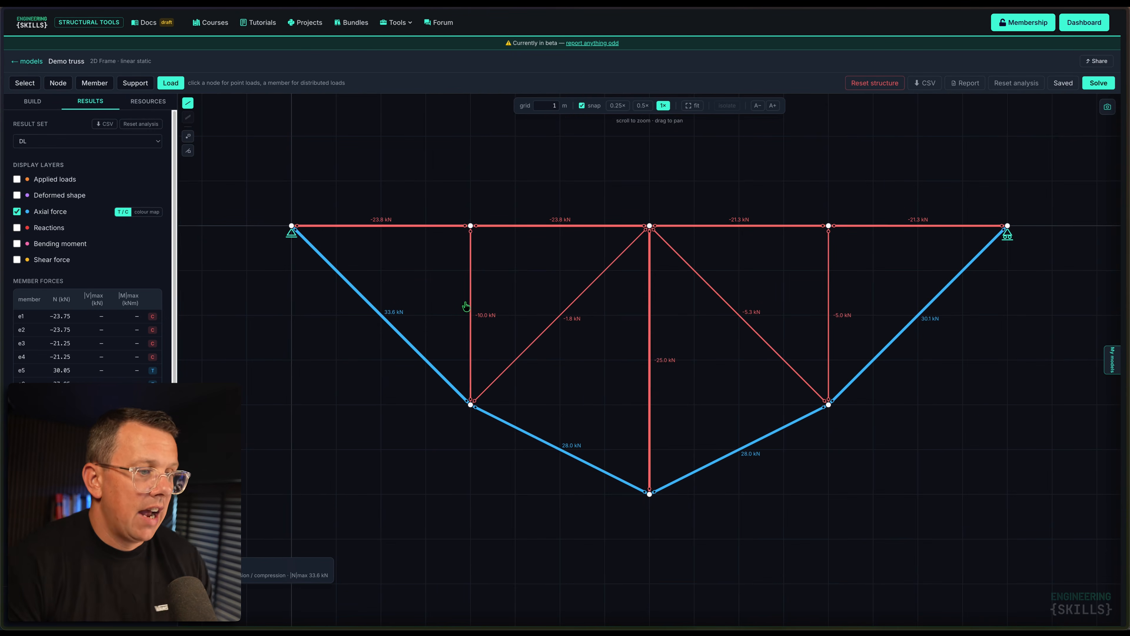
- Switch the axial force display to the colour map and review the member forces table
left_click(142, 214)
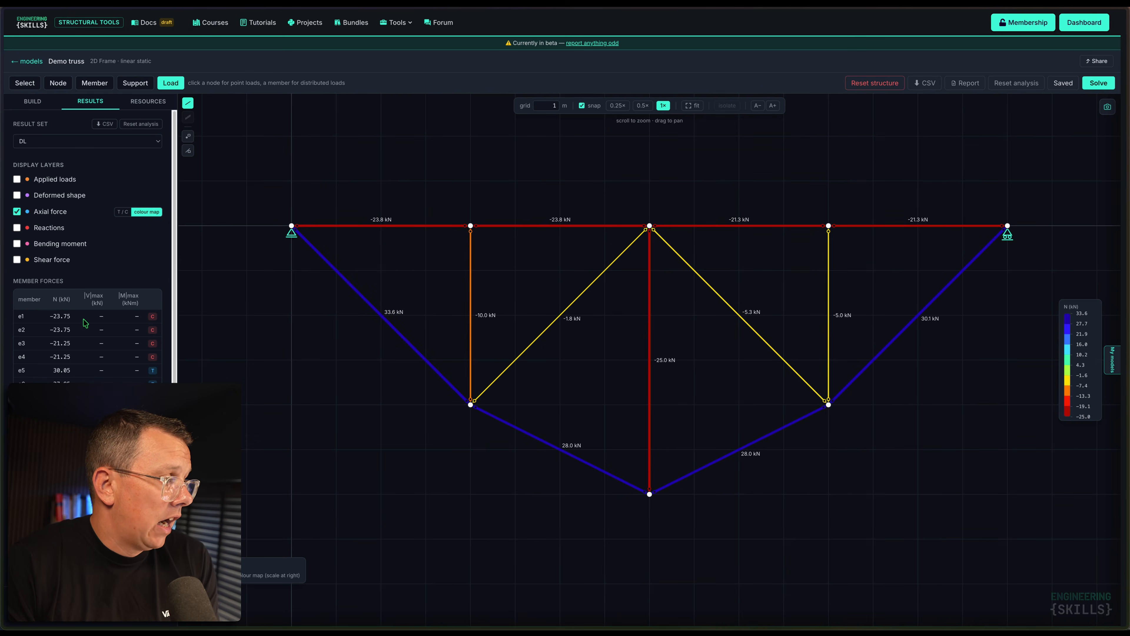
scroll(99, 317, "down", 3)
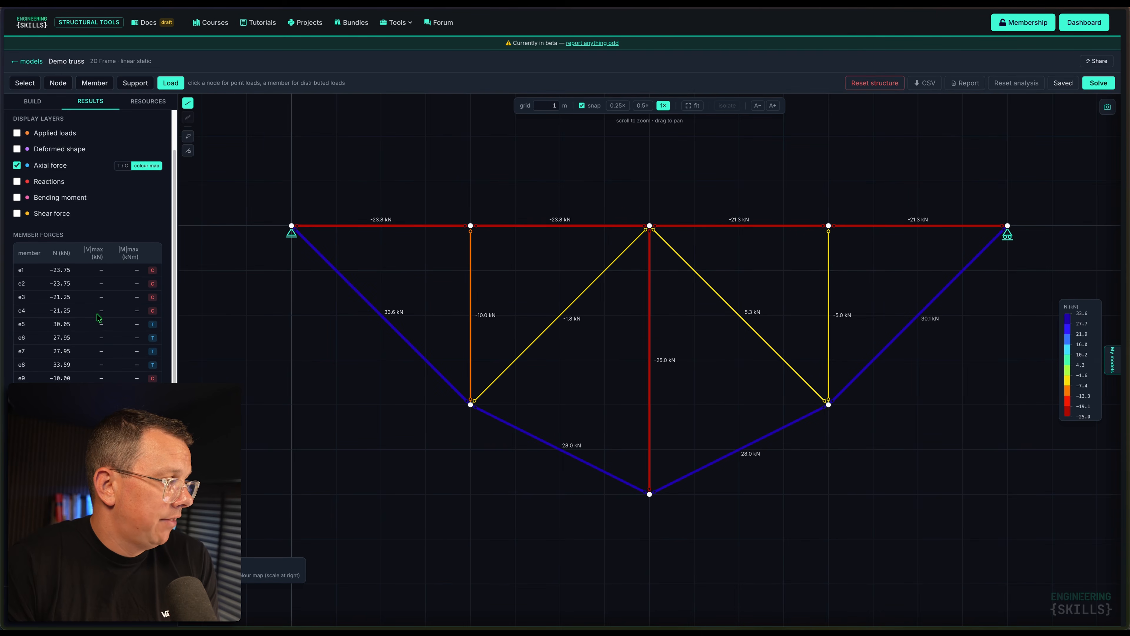
scroll(113, 343, "down", 3)
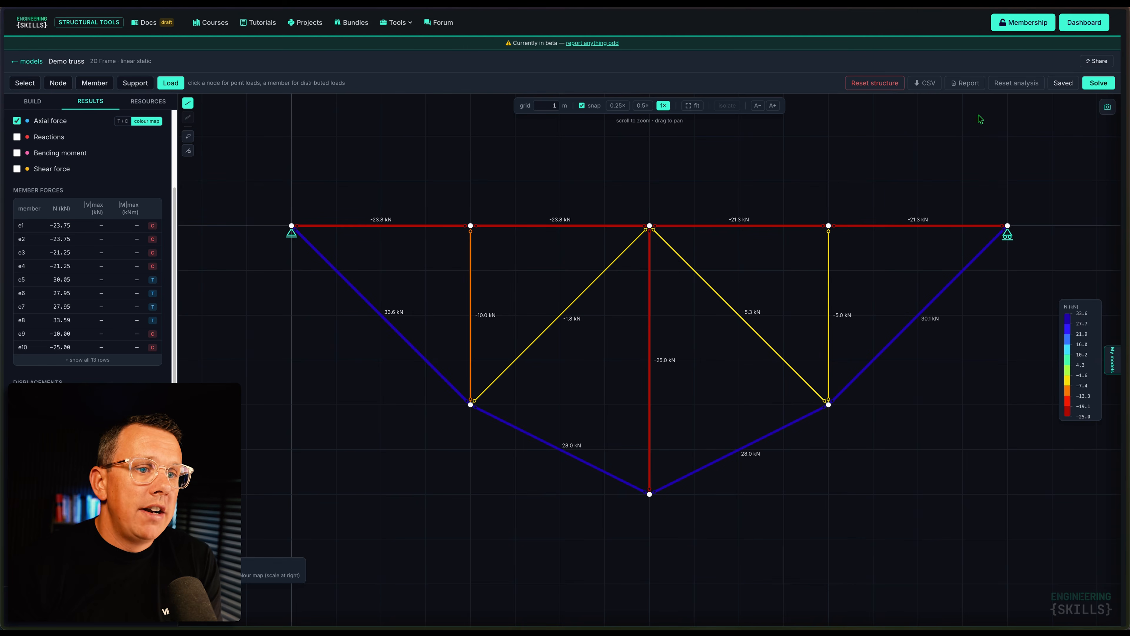
- Open the Demo truss analysis report, read through its model summary, reactions and member forces, and close it
left_click(965, 83)
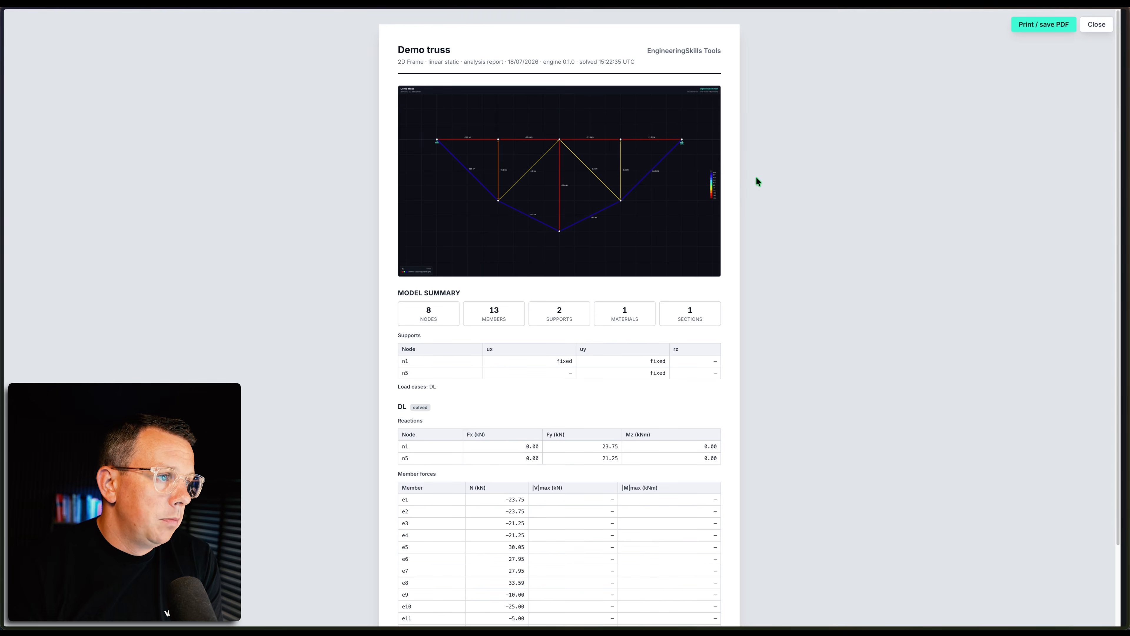
scroll(756, 196, "down", 2)
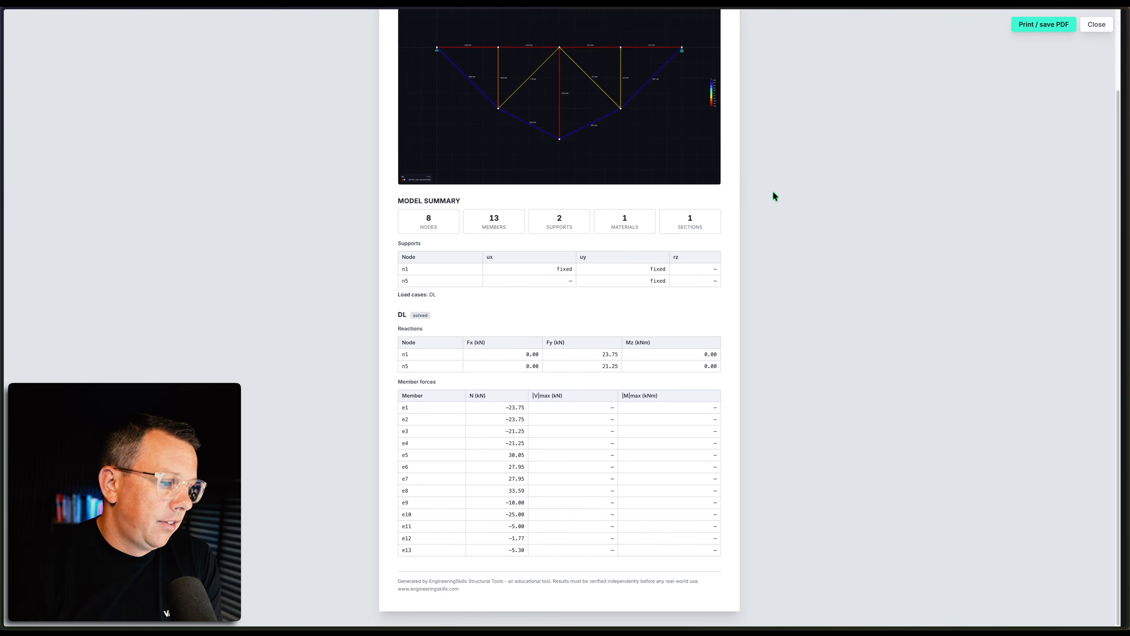
left_click(1096, 24)
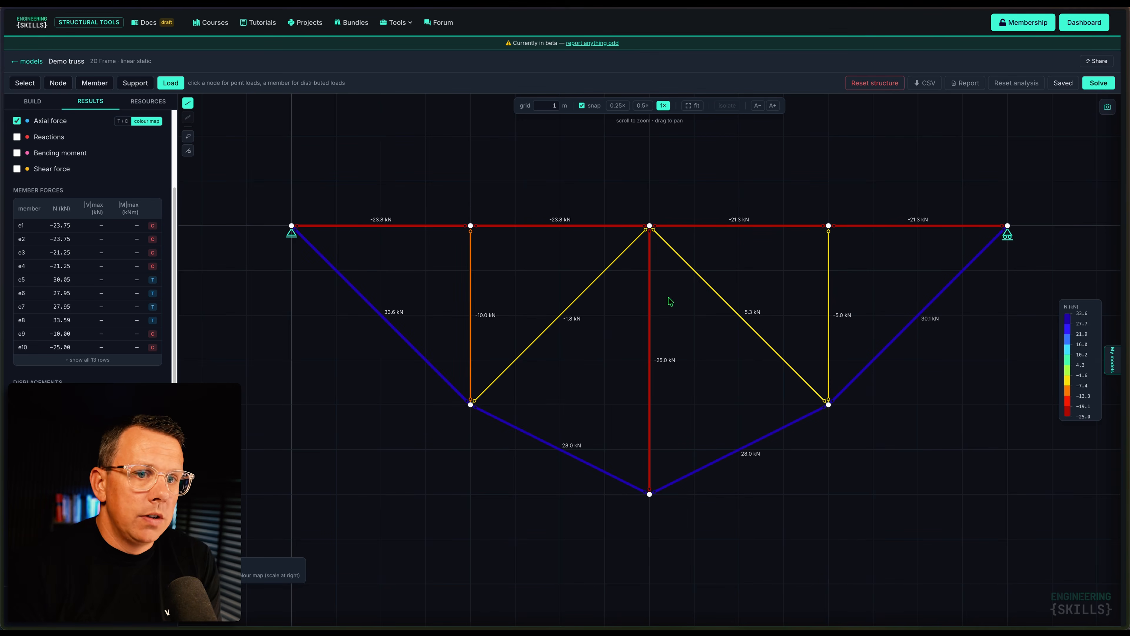